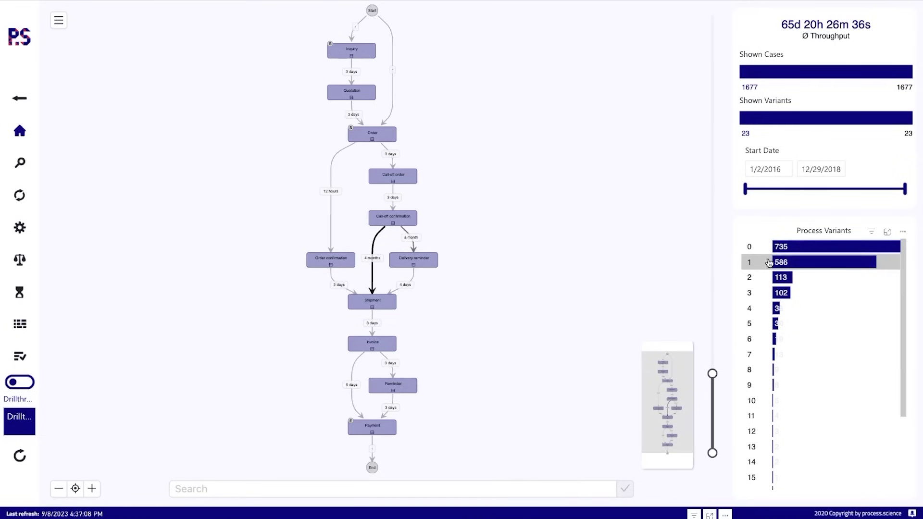
Filter the process map to the two most frequent variants, then remove the variant filter
left_click_drag(764, 257, 764, 247)
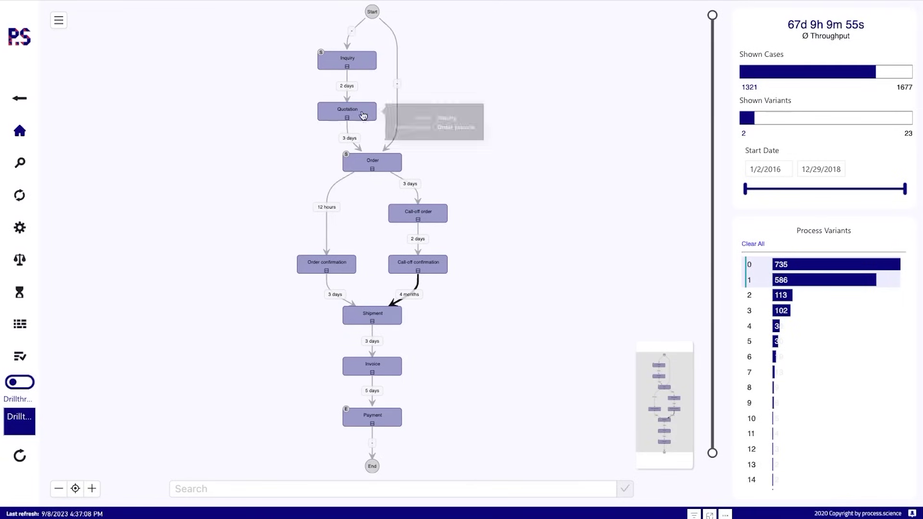
mouse_move(364, 121)
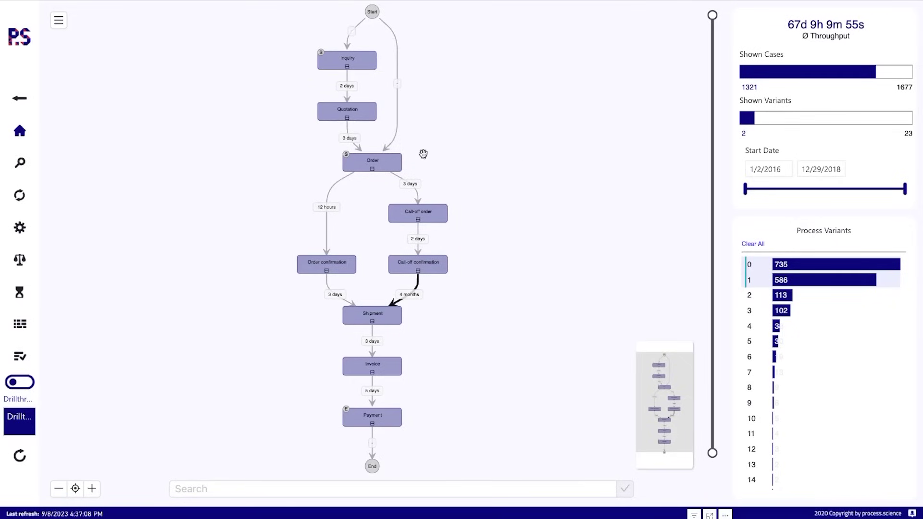
mouse_move(394, 166)
left_click(756, 248)
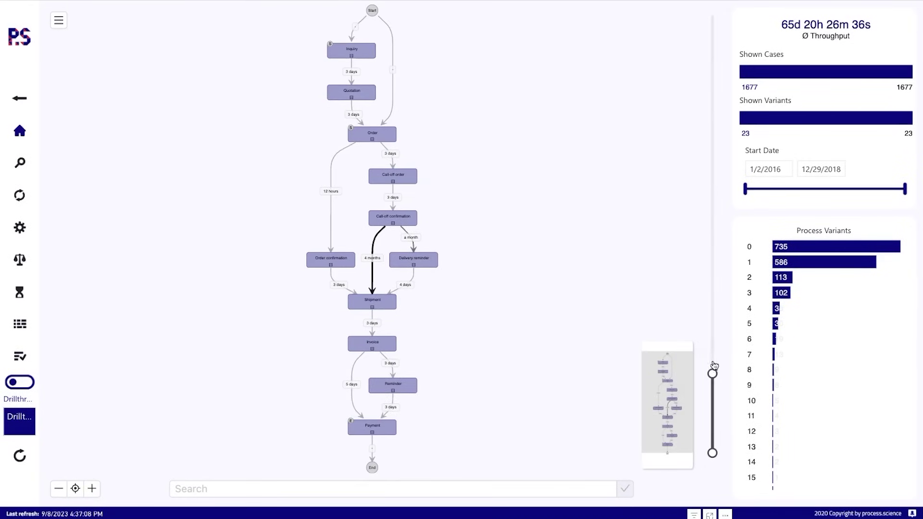
Raise the map's detail slider to show every path, then lower it to 10
mouse_move(711, 374)
left_click_drag(712, 375, 717, 15)
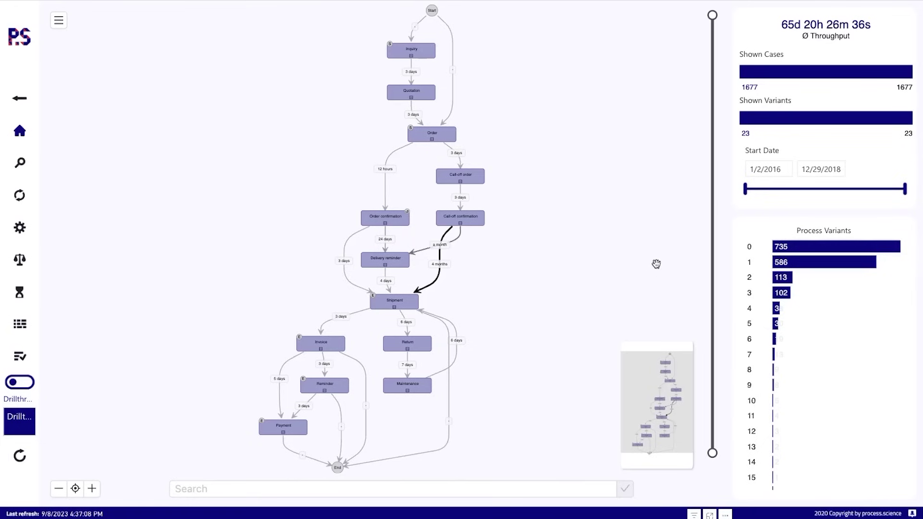
mouse_move(710, 27)
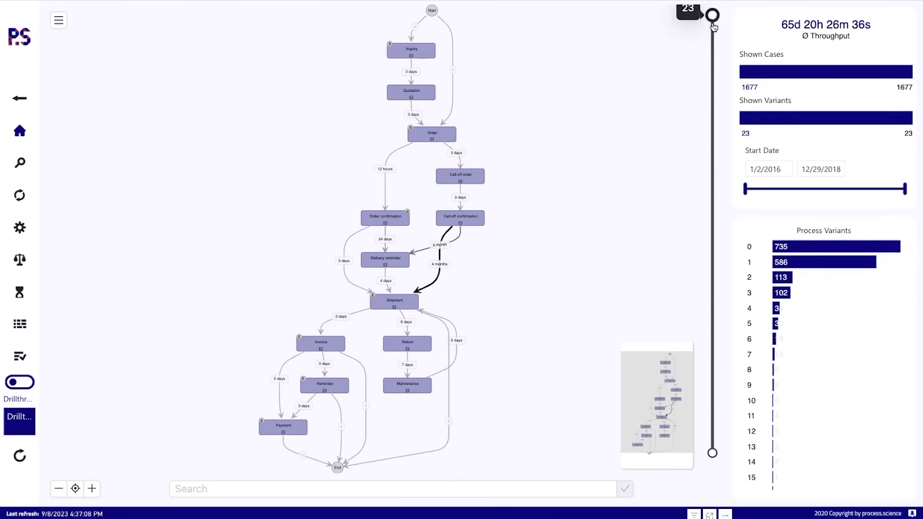
left_click_drag(712, 16, 717, 284)
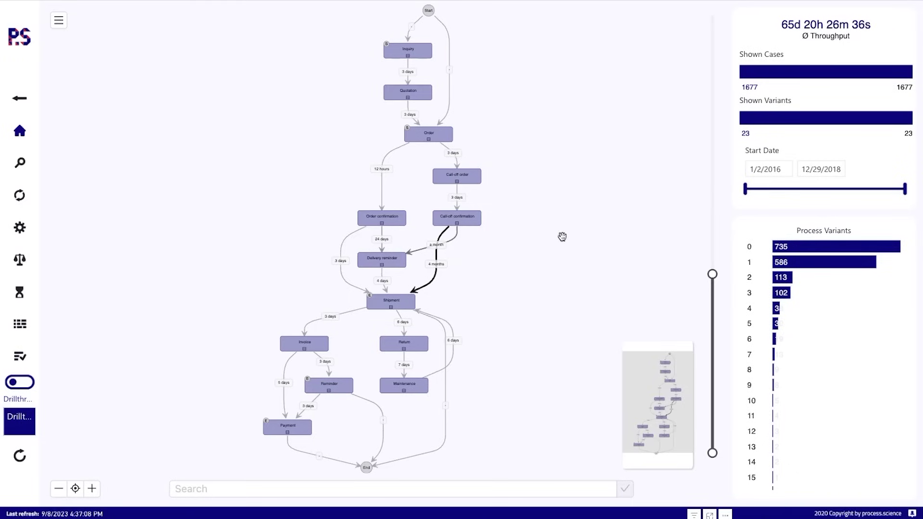
scroll(474, 262, "down", 2)
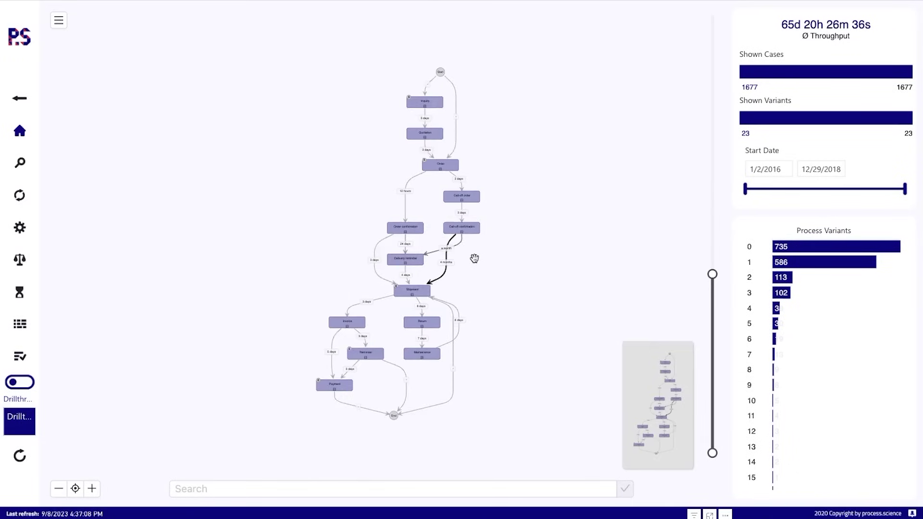
scroll(476, 262, "up", 5)
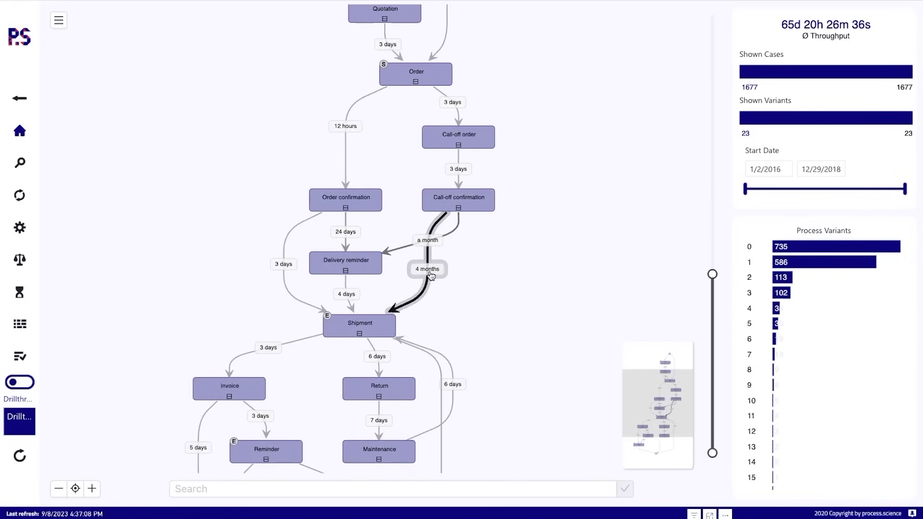
mouse_move(432, 276)
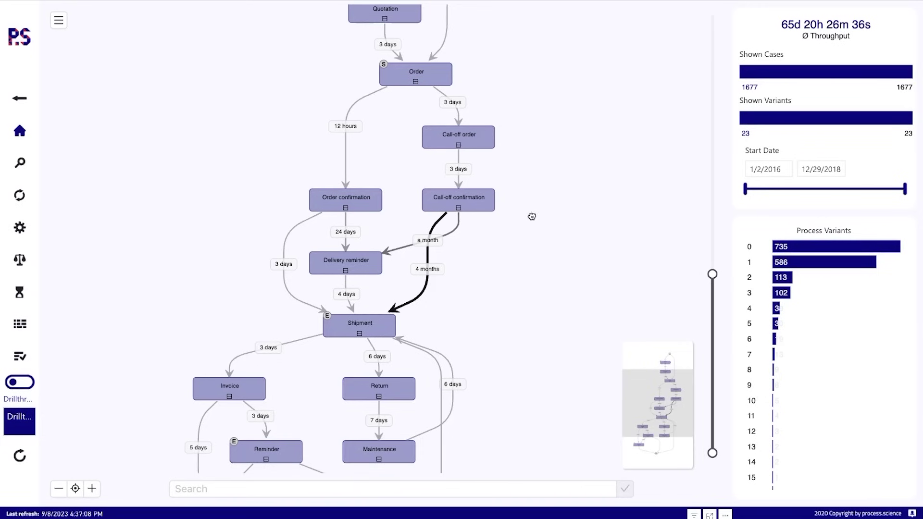
left_click(60, 20)
mouse_move(92, 168)
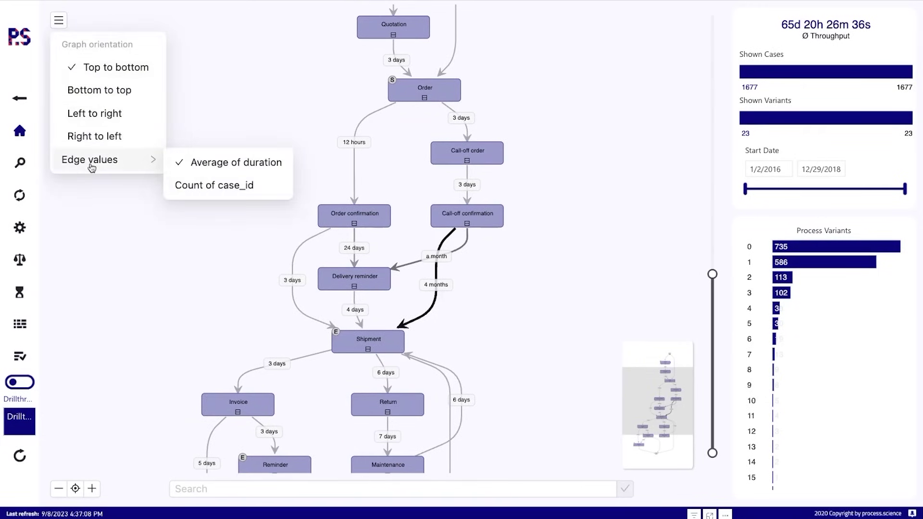
left_click(251, 187)
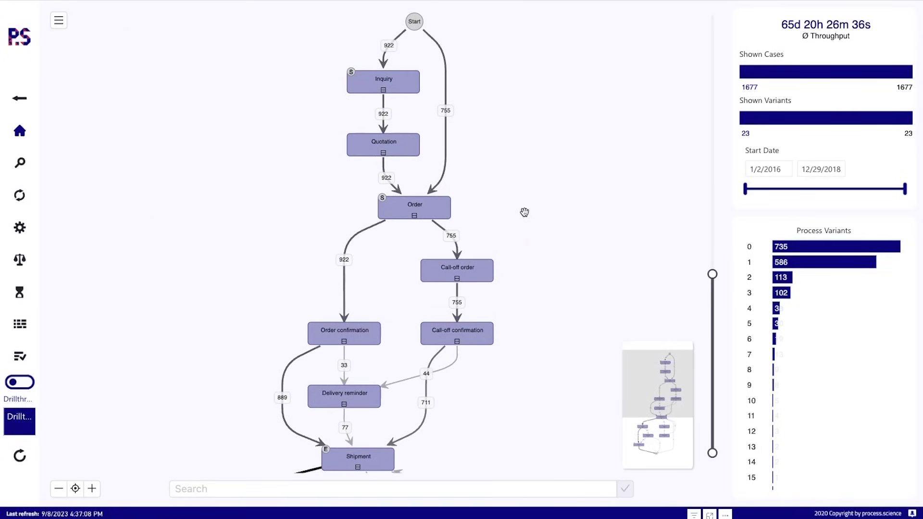
left_click_drag(512, 233, 531, 221)
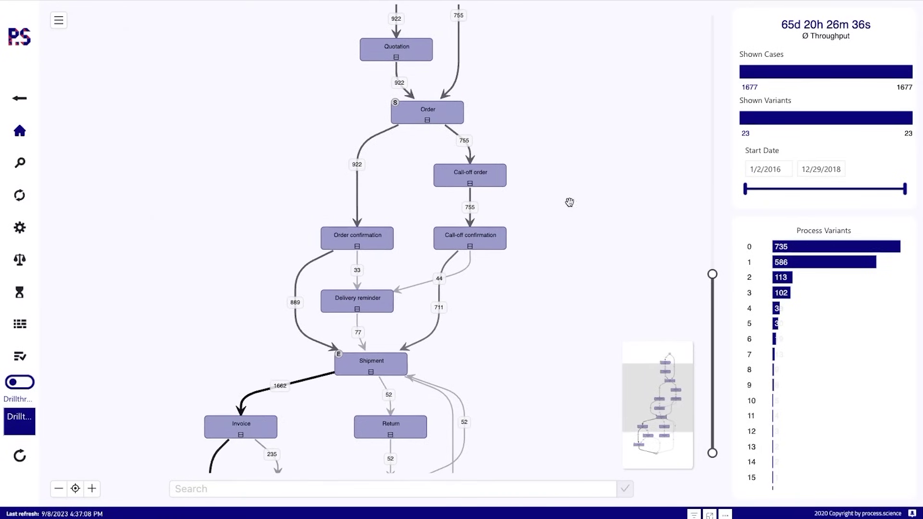
left_click(59, 20)
left_click(59, 20)
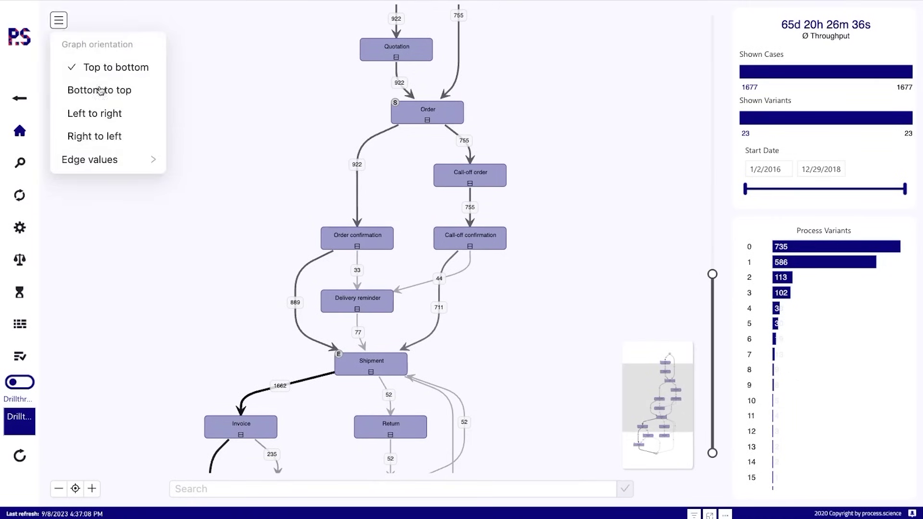
mouse_move(124, 160)
left_click(221, 163)
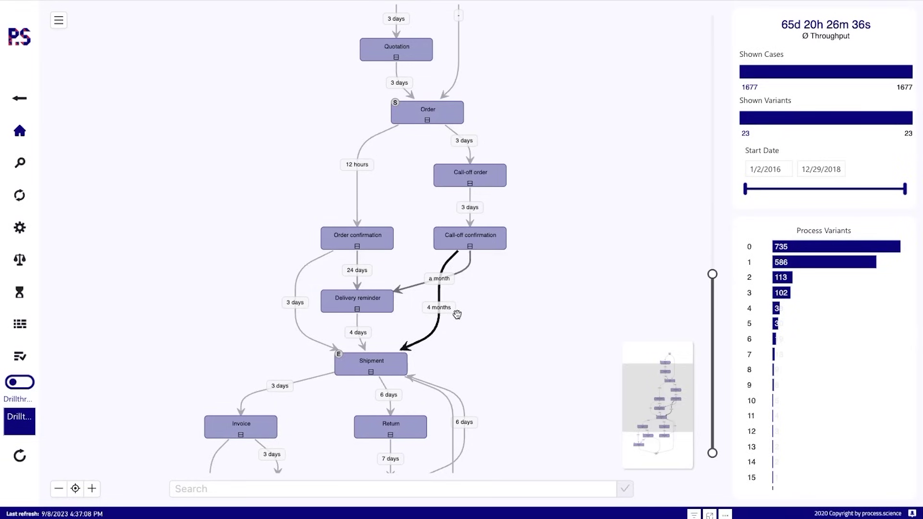
mouse_move(442, 316)
scroll(520, 235, "up", 2)
scroll(519, 223, "up", 3)
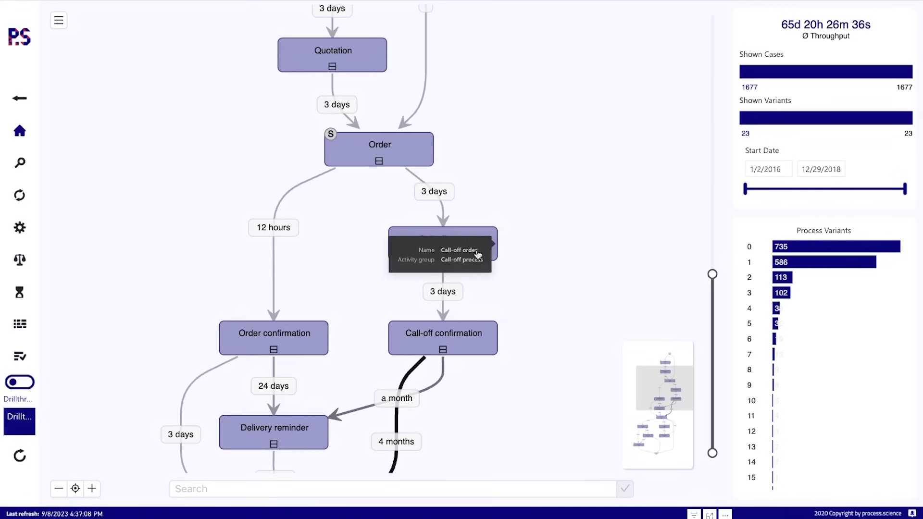
mouse_move(443, 260)
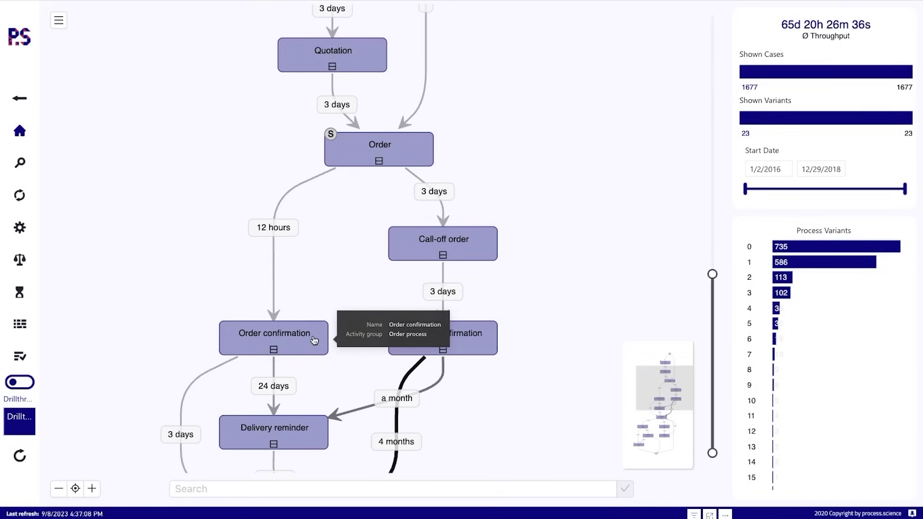
left_click_drag(488, 148, 539, 305)
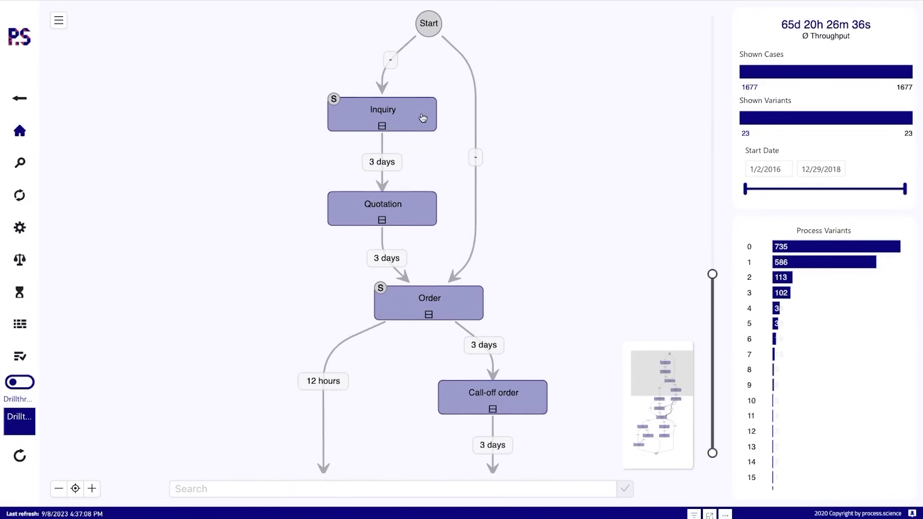
mouse_move(422, 118)
scroll(502, 202, "down", 6)
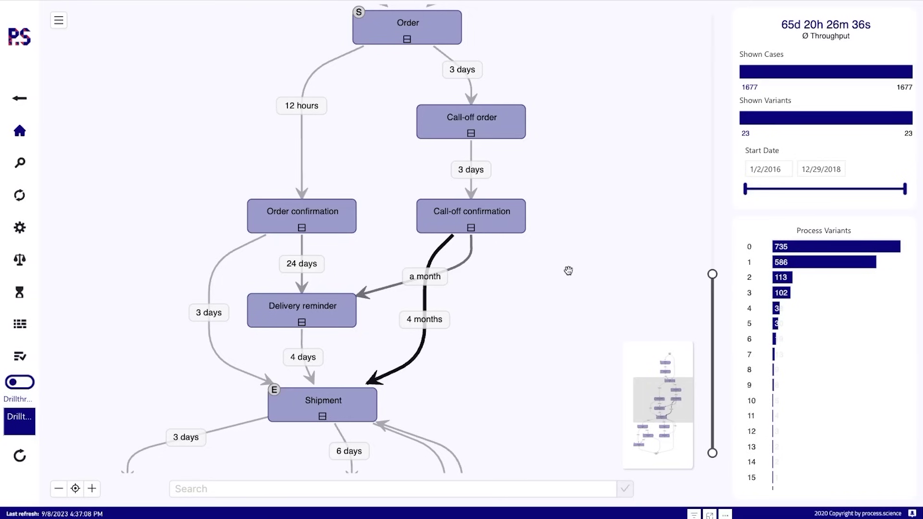
left_click_drag(523, 290, 522, 285)
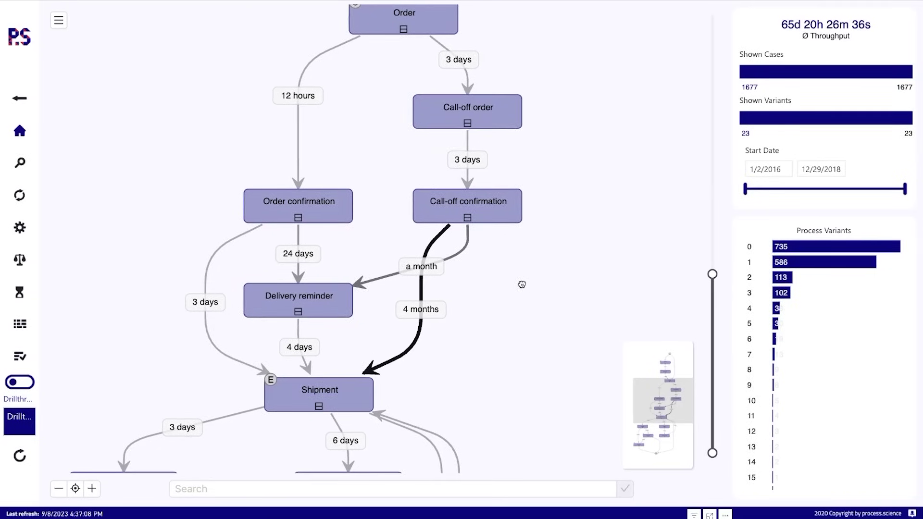
Turn on grouped activities and raise the slider to show all grouped paths
left_click(20, 383)
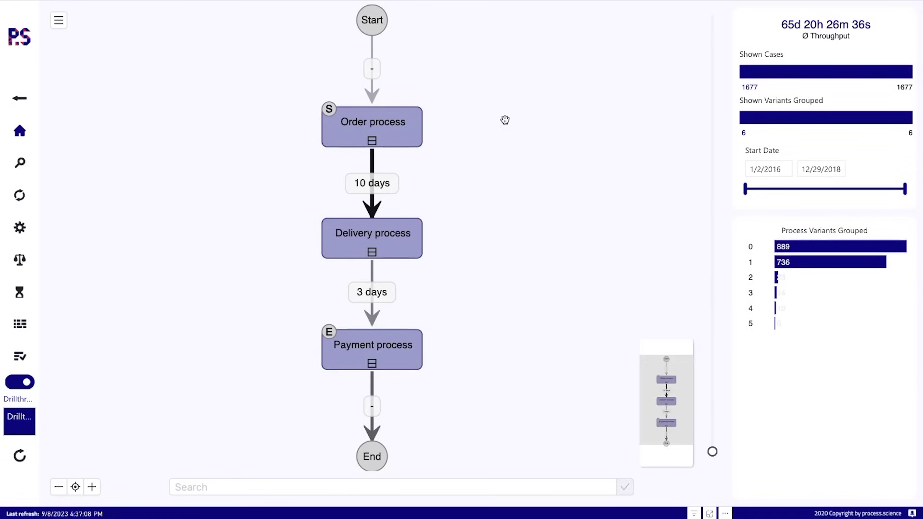
mouse_move(402, 128)
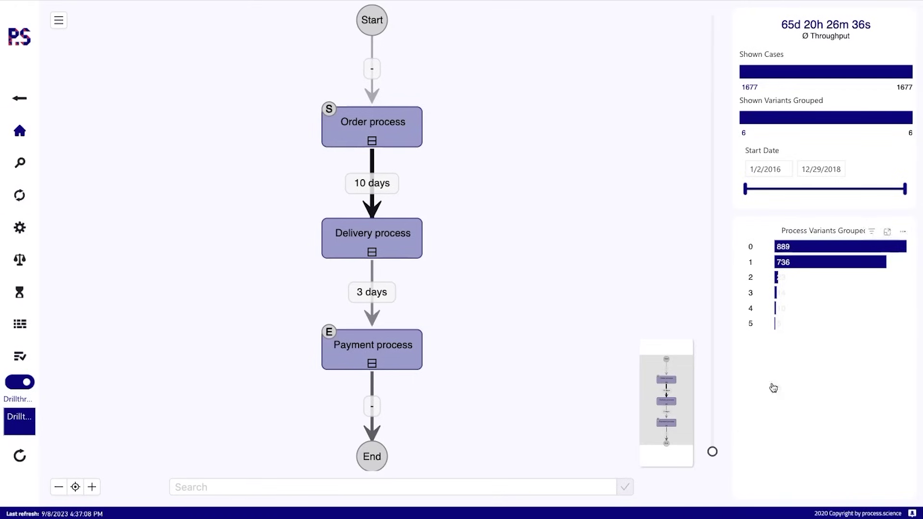
left_click(714, 25)
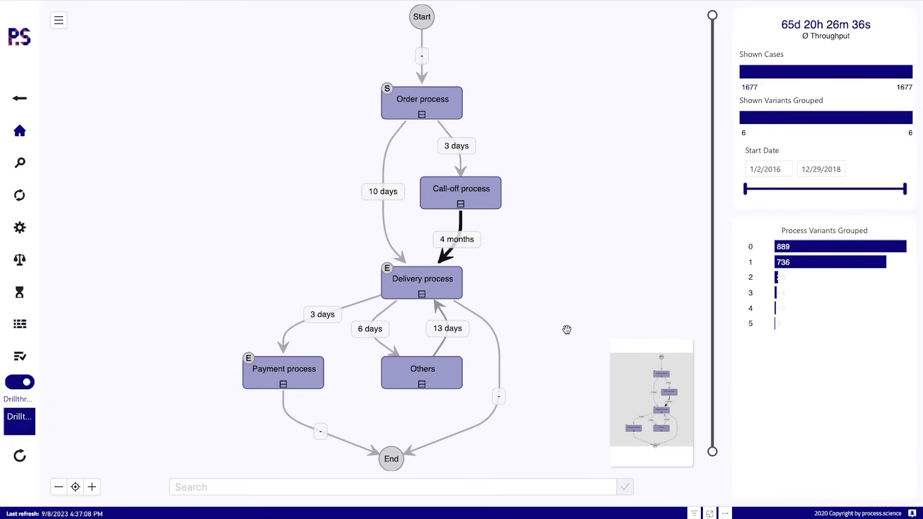
Filter the report to cases including the Others activity group (52 cases)
left_click(452, 382)
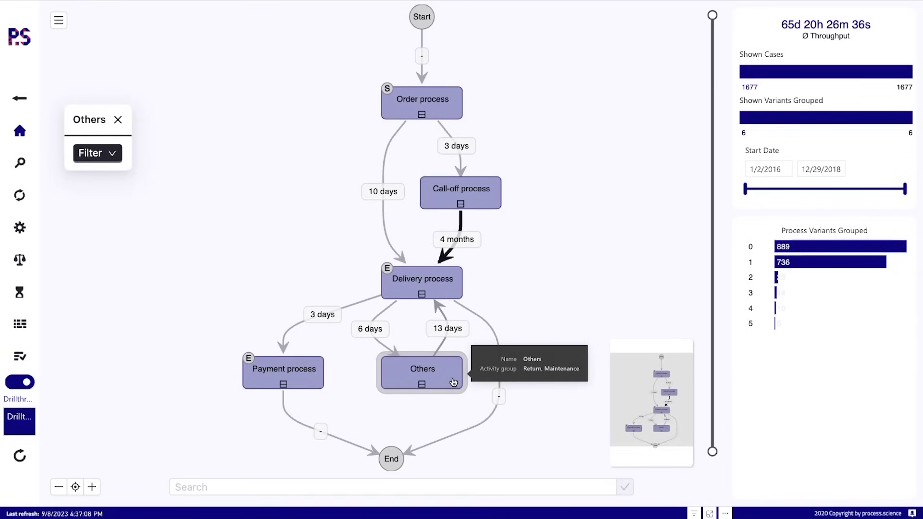
left_click(98, 159)
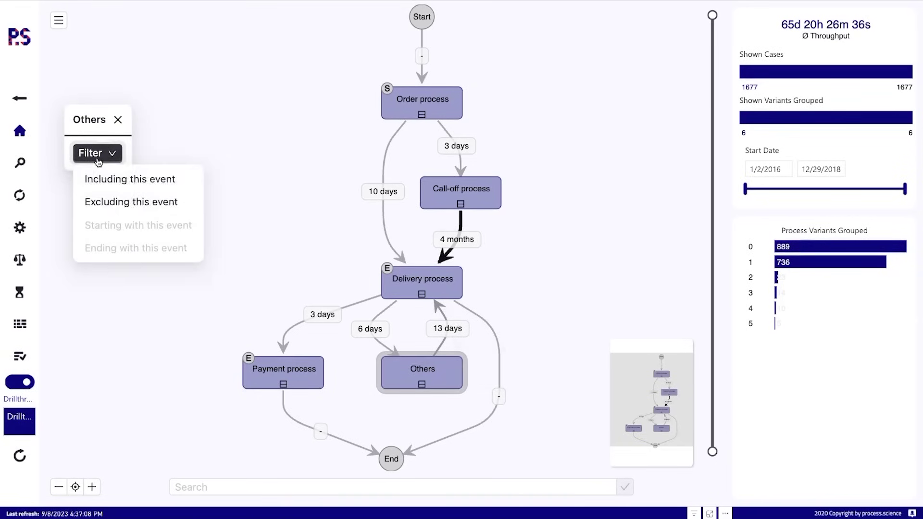
left_click(150, 187)
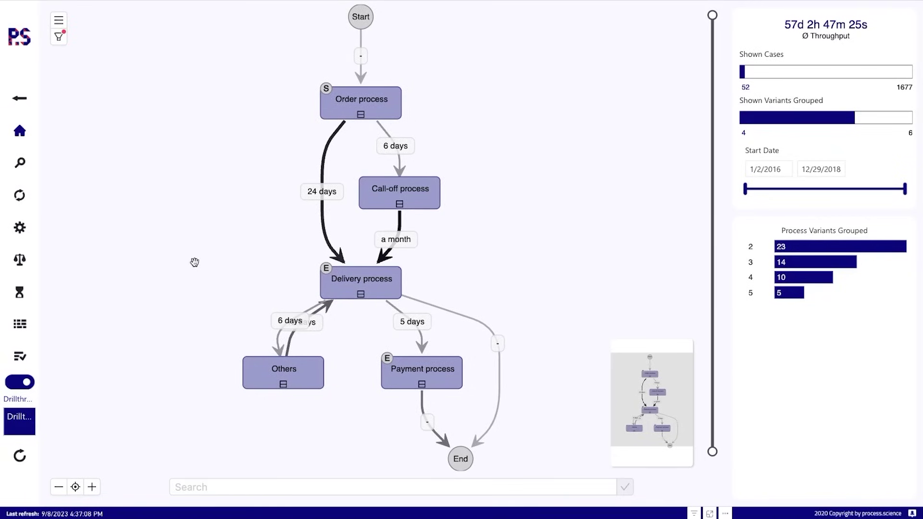
Ungroup the map and filter to cases with the Call-off confirmation to Delivery reminder transition
left_click(21, 382)
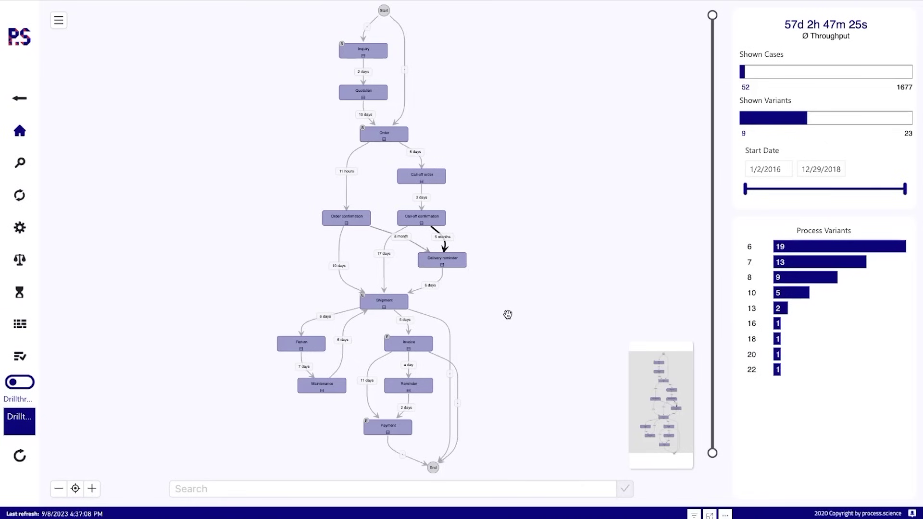
left_click(442, 237)
left_click(85, 173)
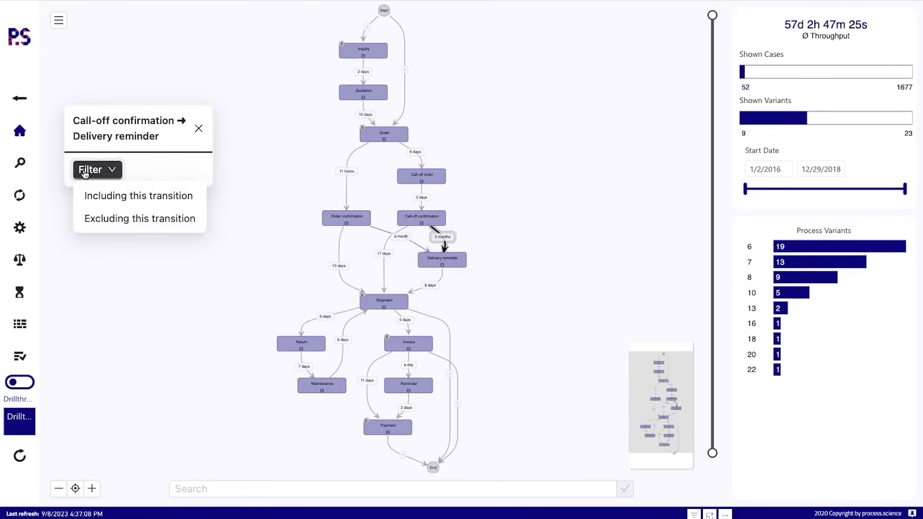
left_click(125, 199)
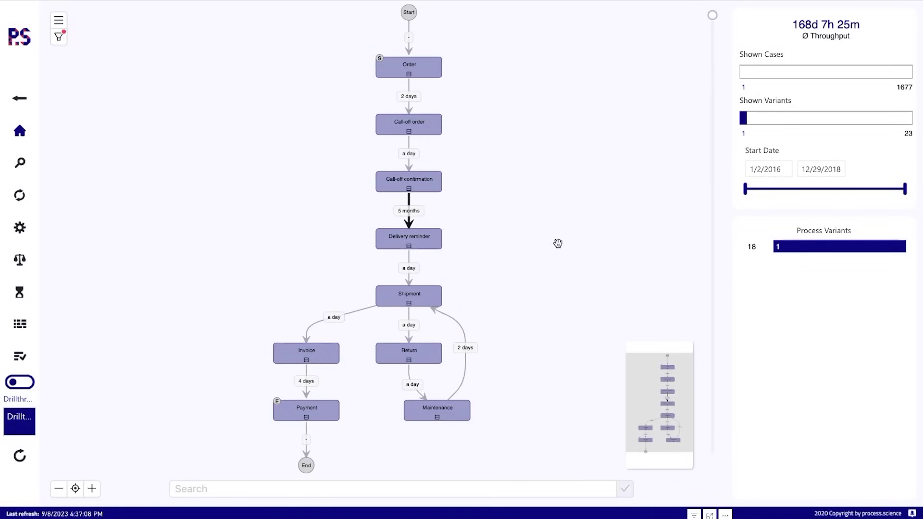
Go to the rework and loops page and drill the Drilldown table down to individual cases
left_click(19, 195)
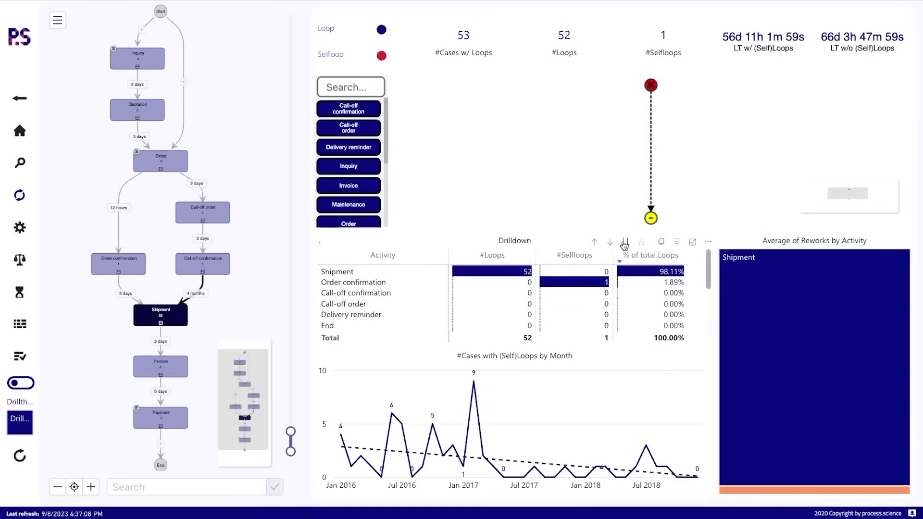
left_click(625, 244)
left_click(625, 243)
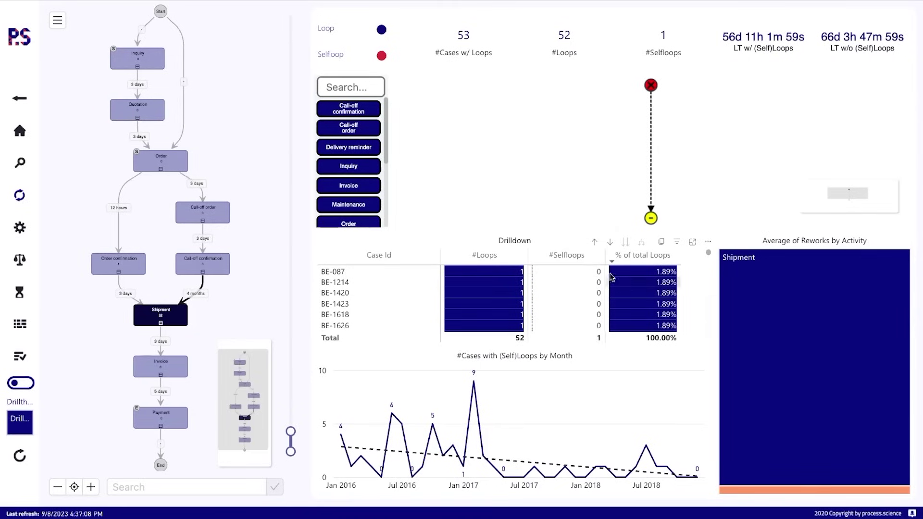
Drill the table back up to activities, try the Loop and Selfloop filters, then clear them
left_click(594, 241)
left_click(594, 242)
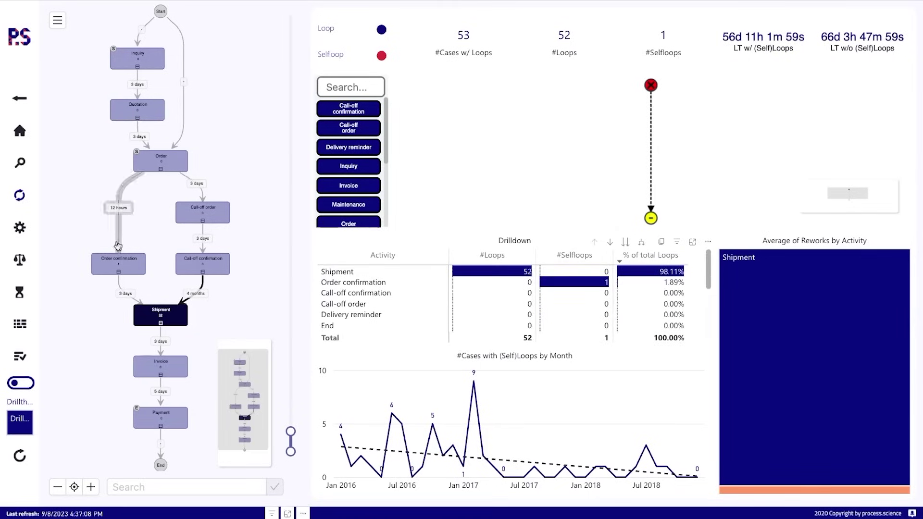
mouse_move(183, 325)
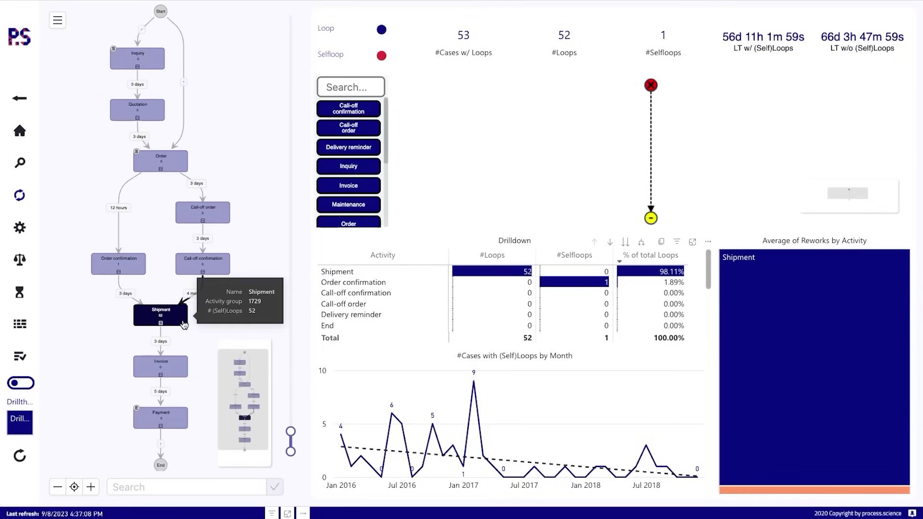
left_click(381, 30)
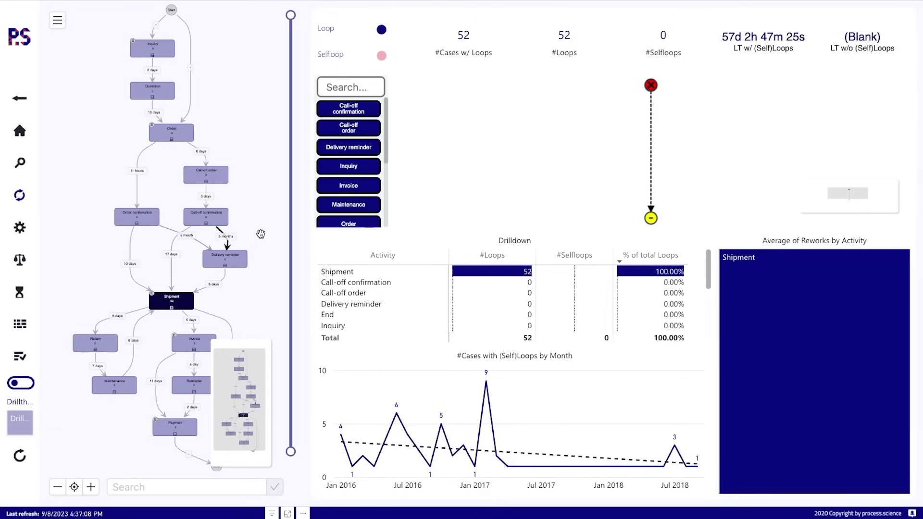
left_click(373, 65)
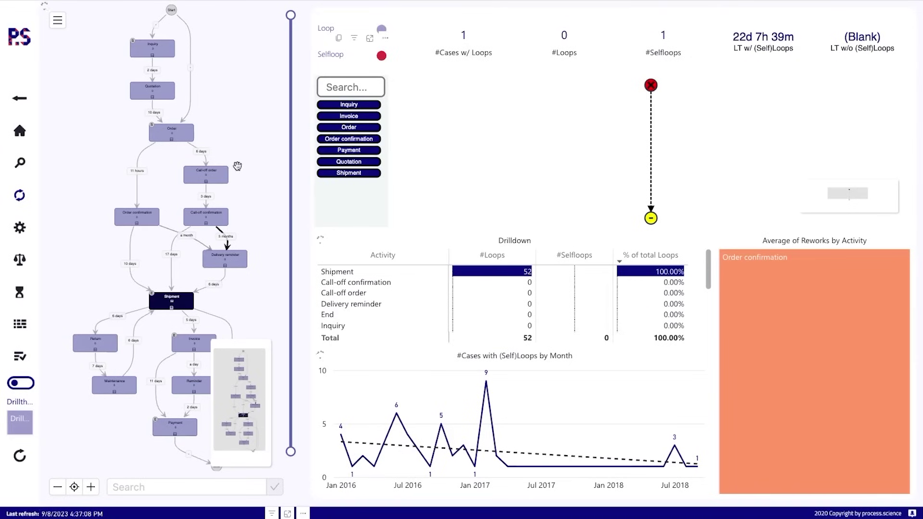
mouse_move(186, 232)
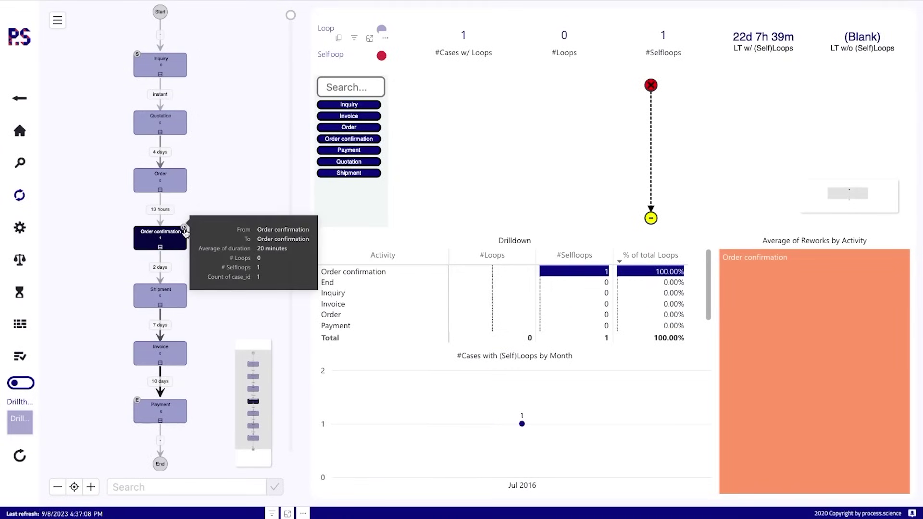
left_click(385, 58)
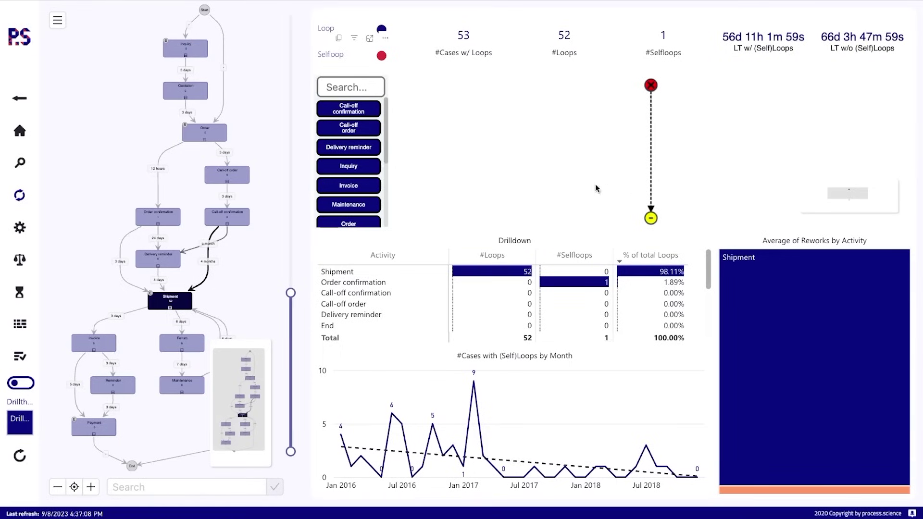
Add Inquiry, Maintenance and Payment in sequence to the target-process diagram
left_click(347, 94)
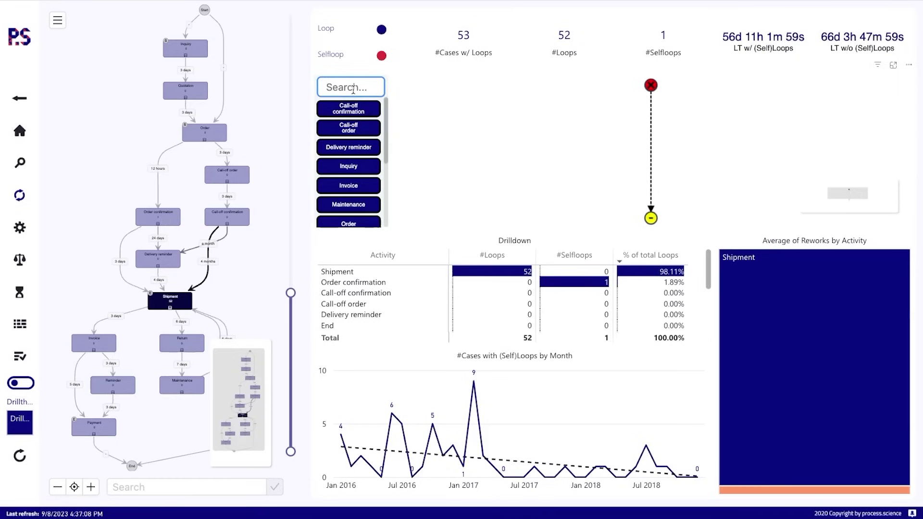
type("in")
left_click_drag(351, 127, 653, 120)
left_click(652, 120)
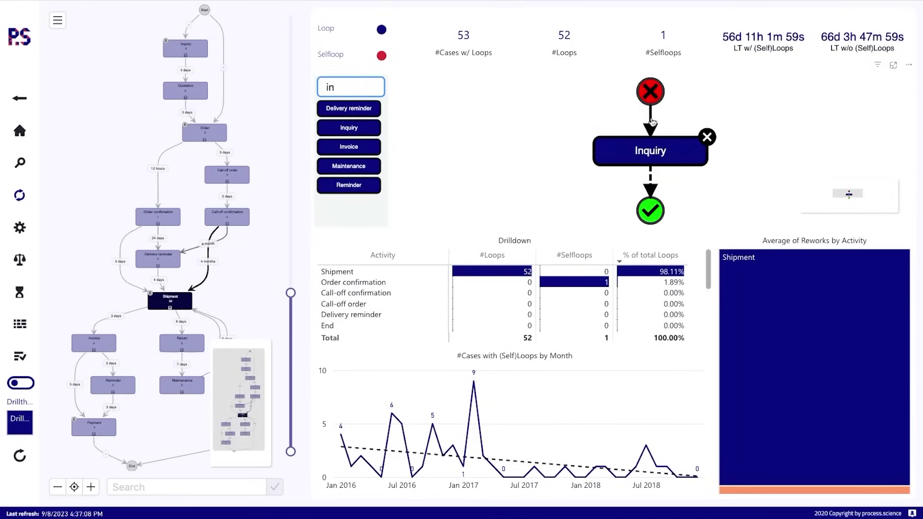
double_click(337, 91)
type("mai")
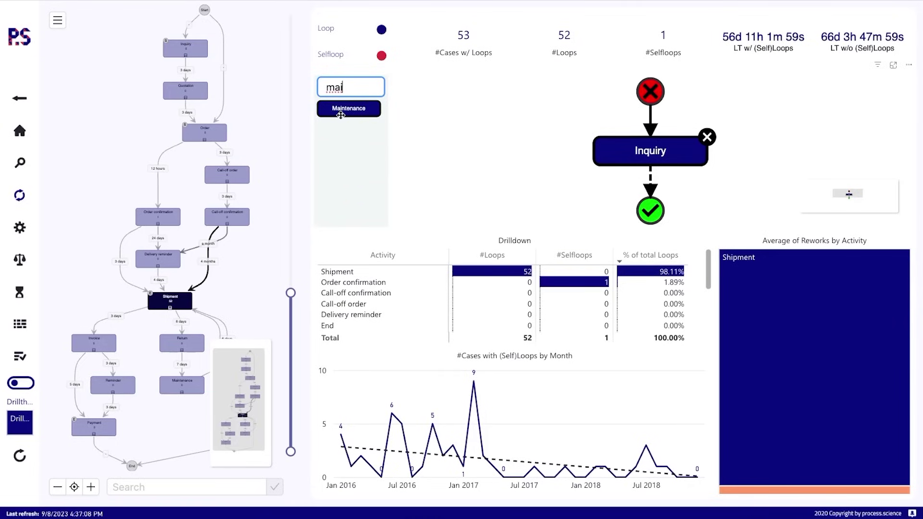
left_click_drag(342, 112, 652, 182)
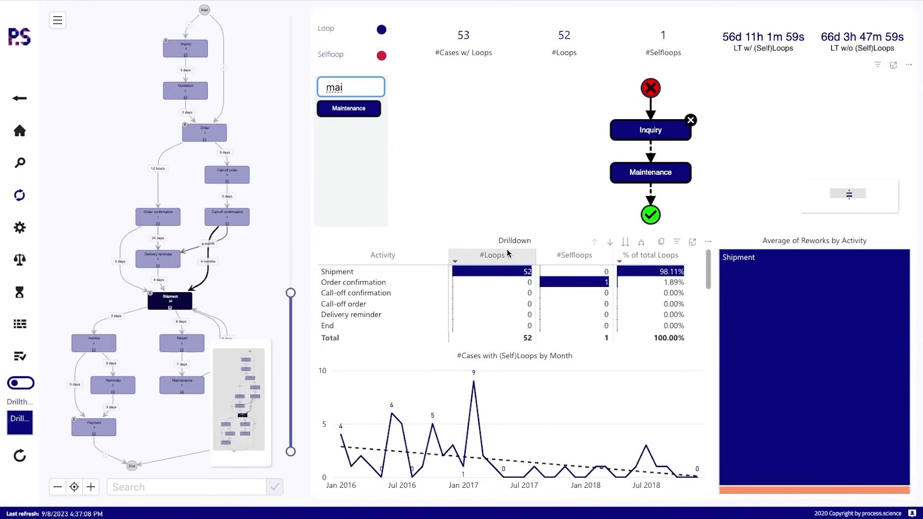
double_click(348, 86)
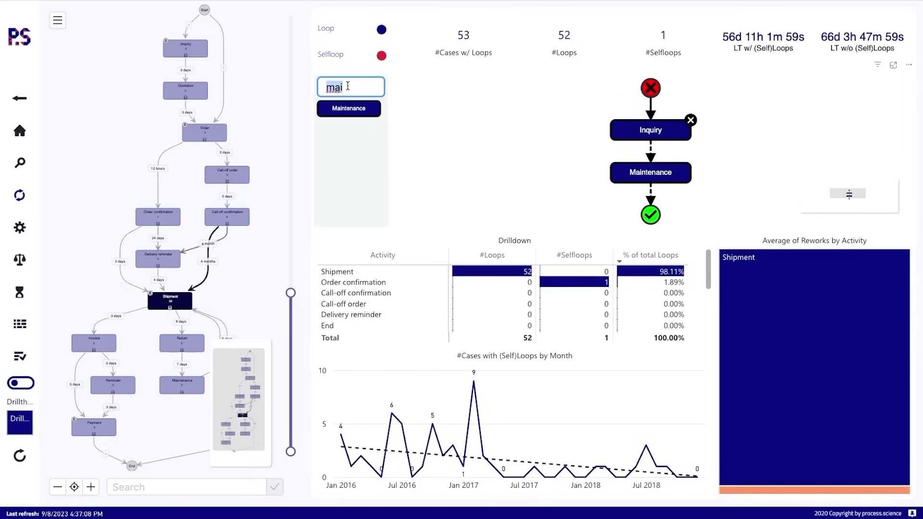
type("pay")
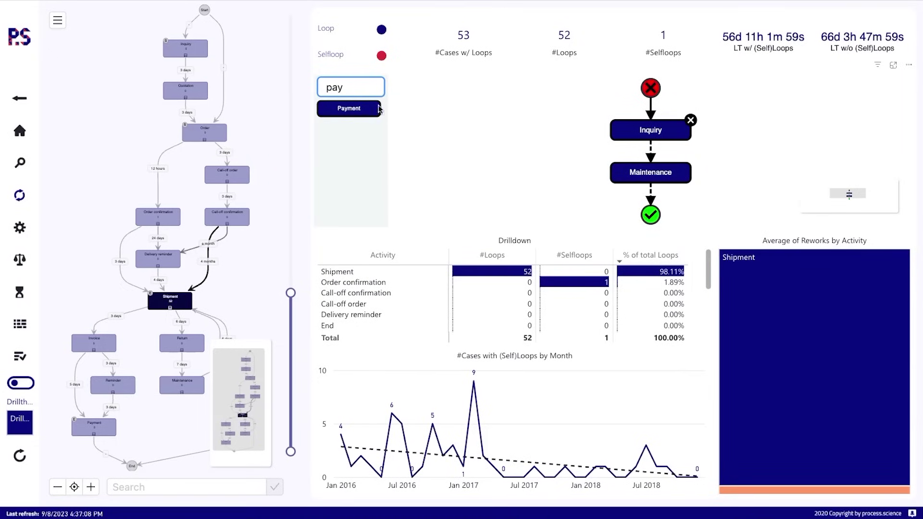
left_click_drag(373, 110, 652, 196)
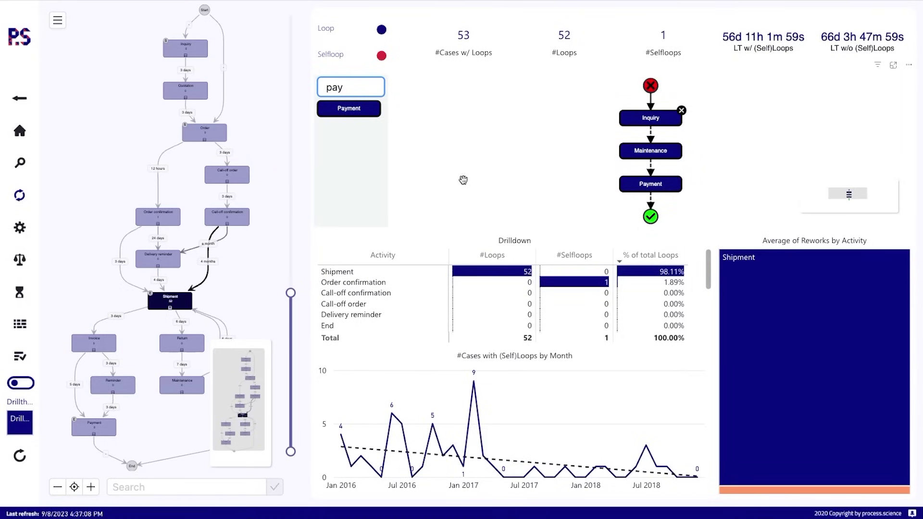
Add Call-off order as a parallel branch, then remove and re-add Inquiry above Maintenance
double_click(335, 86)
type("ca")
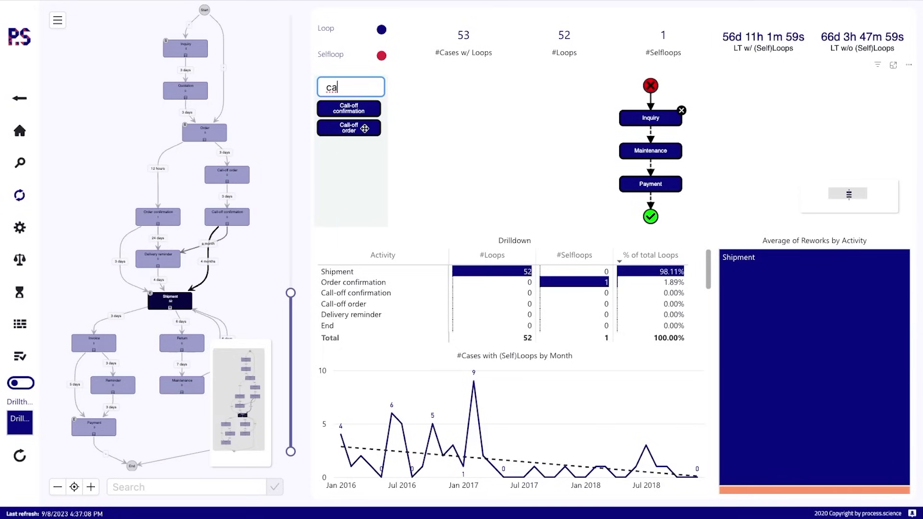
left_click_drag(369, 128, 675, 154)
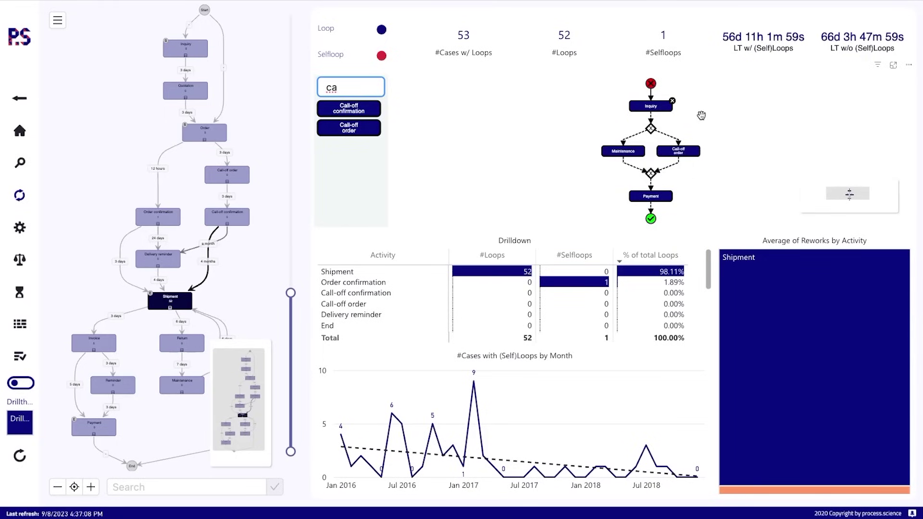
left_click(672, 101)
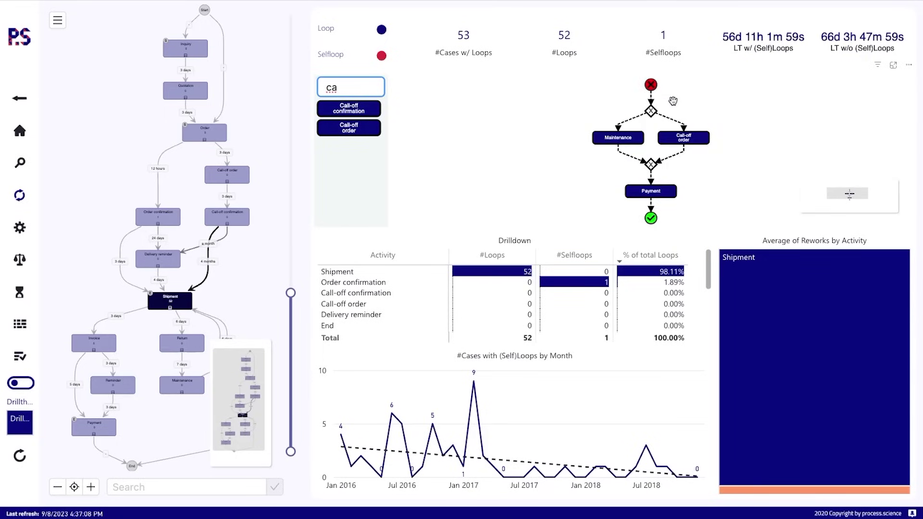
double_click(338, 92)
type("in")
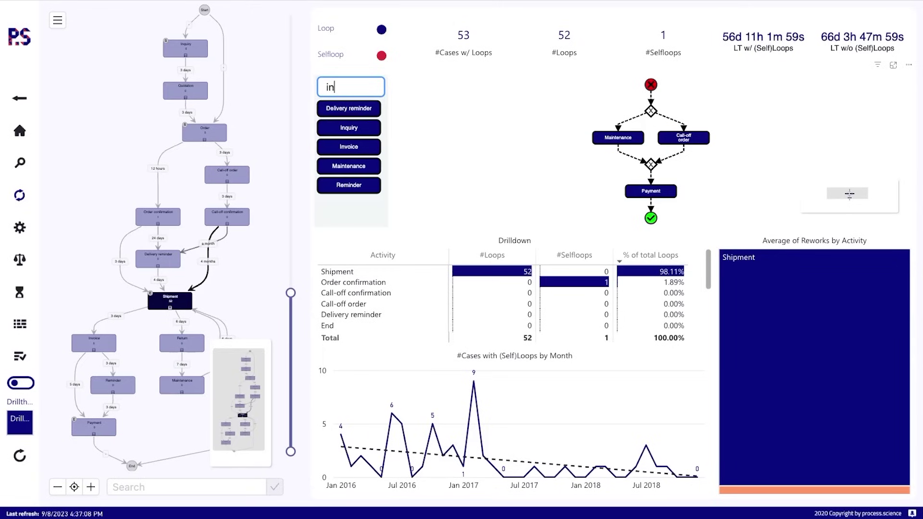
type("q")
left_click_drag(349, 128, 678, 126)
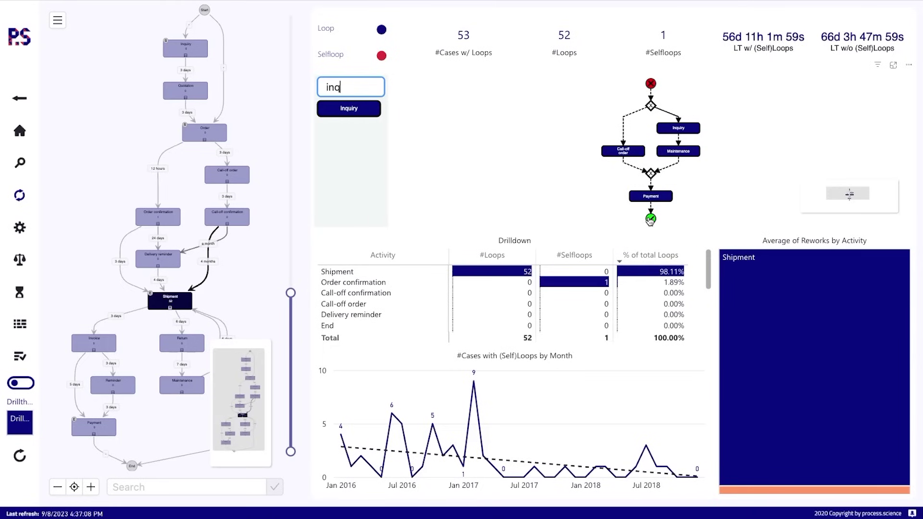
Apply the target process as a report filter
left_click(650, 219)
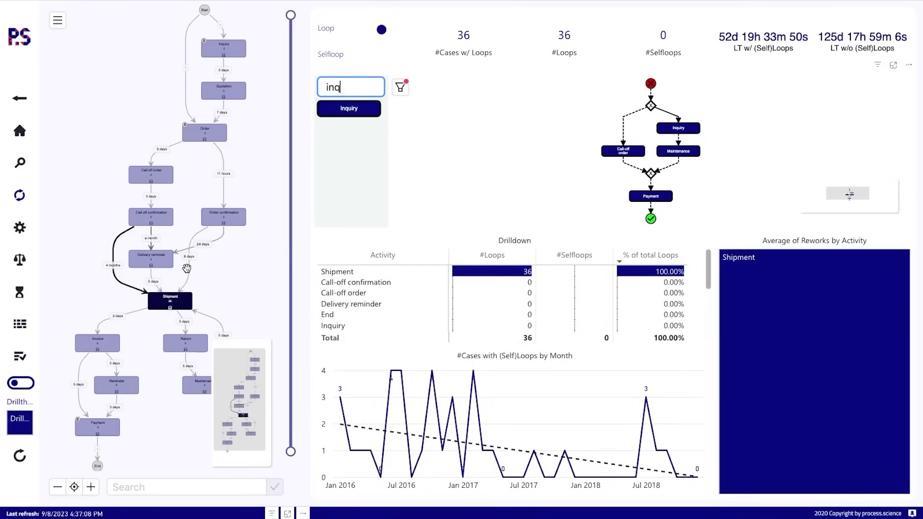
mouse_move(192, 394)
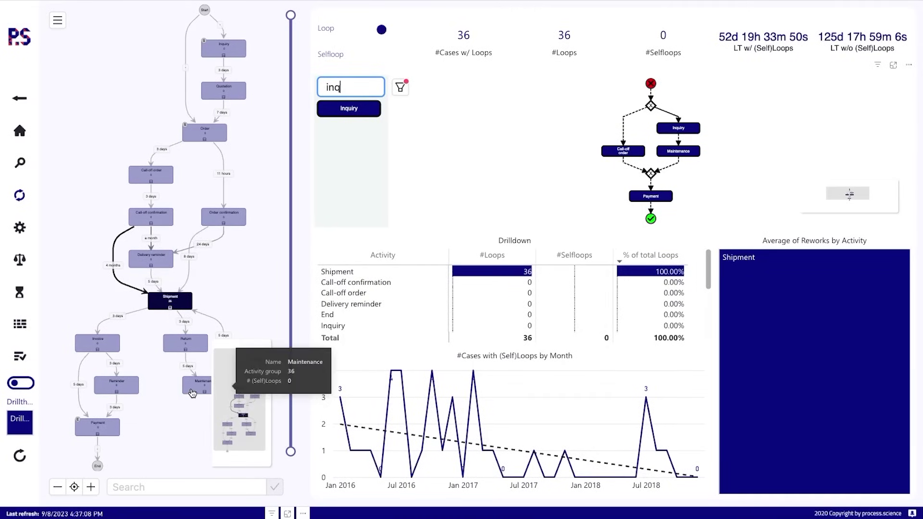
mouse_move(235, 48)
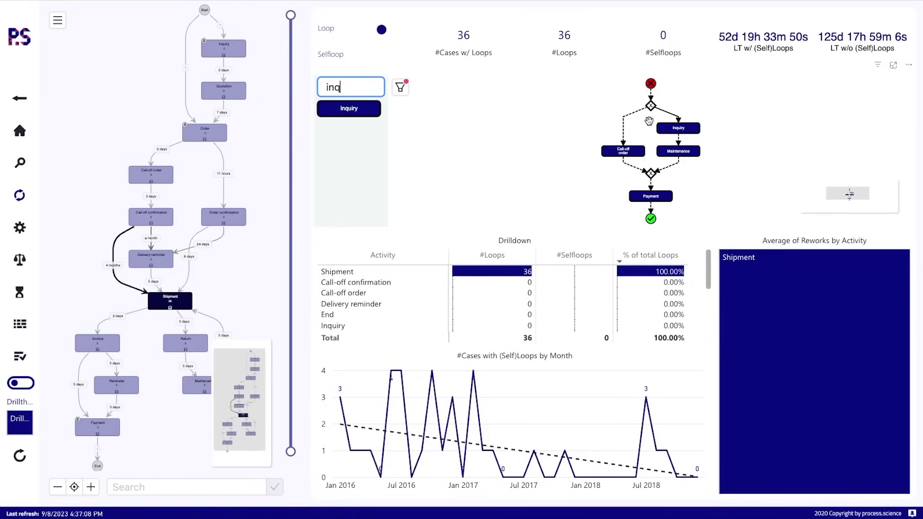
Mark the gateway-to-Inquiry connection red and remove the target-process filter
mouse_move(676, 139)
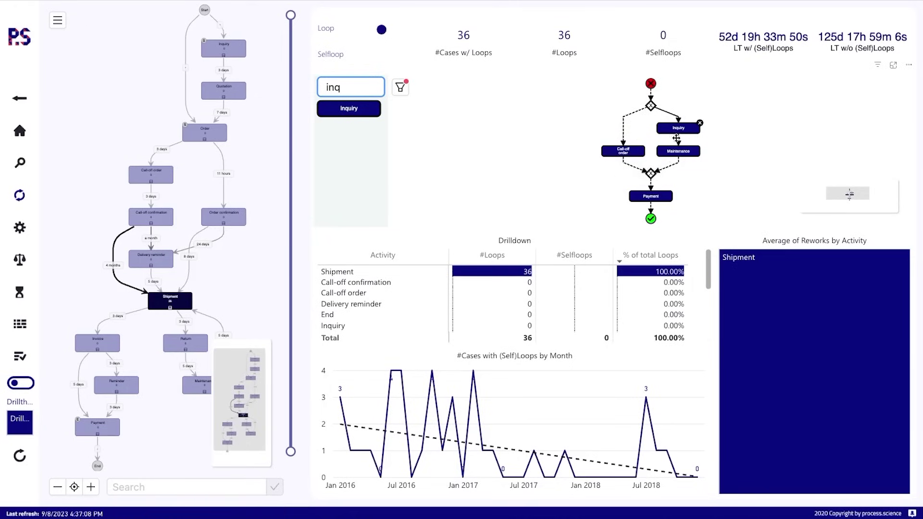
left_click(655, 111)
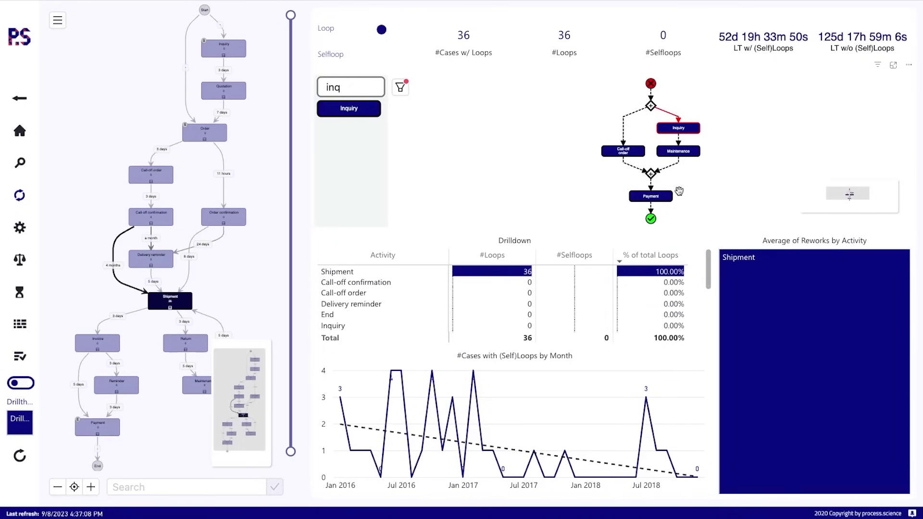
mouse_move(616, 149)
left_click(400, 87)
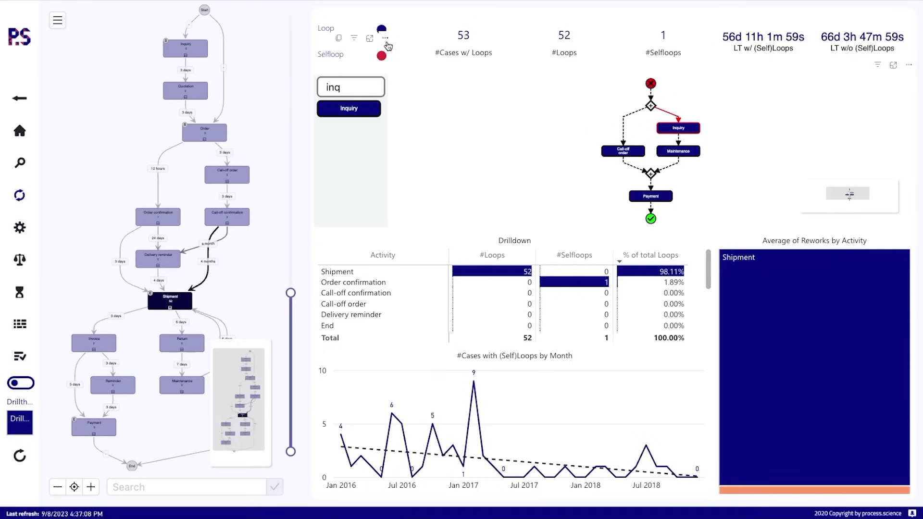
Filter to loop cases and enable the Root Cause Analyzer, reviewing factors like count_activities = 9
left_click(381, 29)
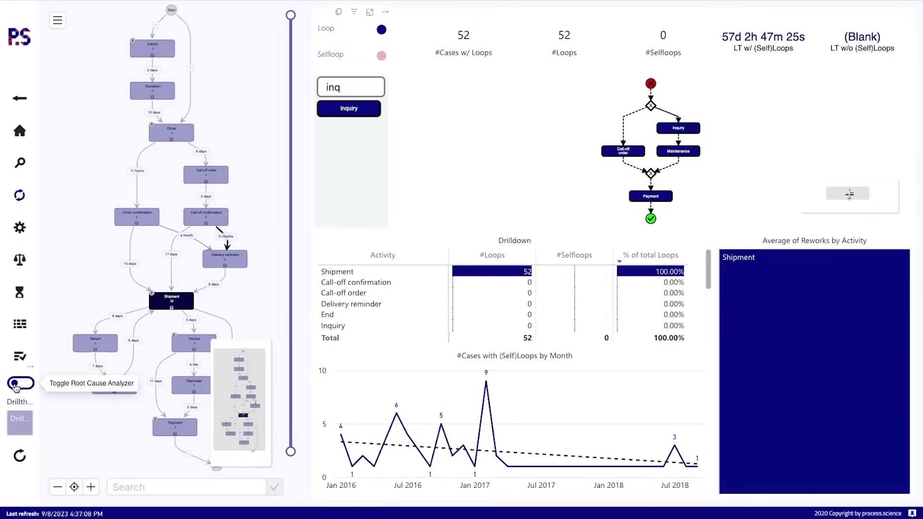
left_click(16, 384)
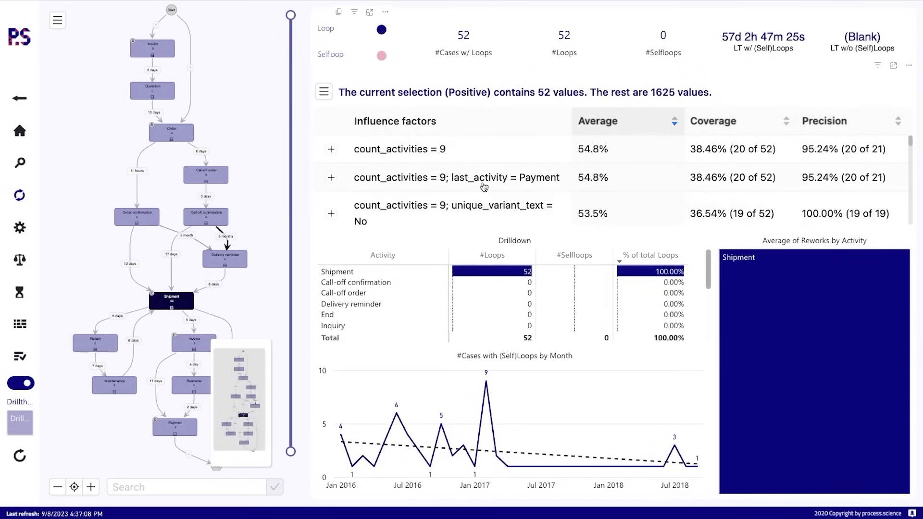
scroll(501, 188, "down", 1)
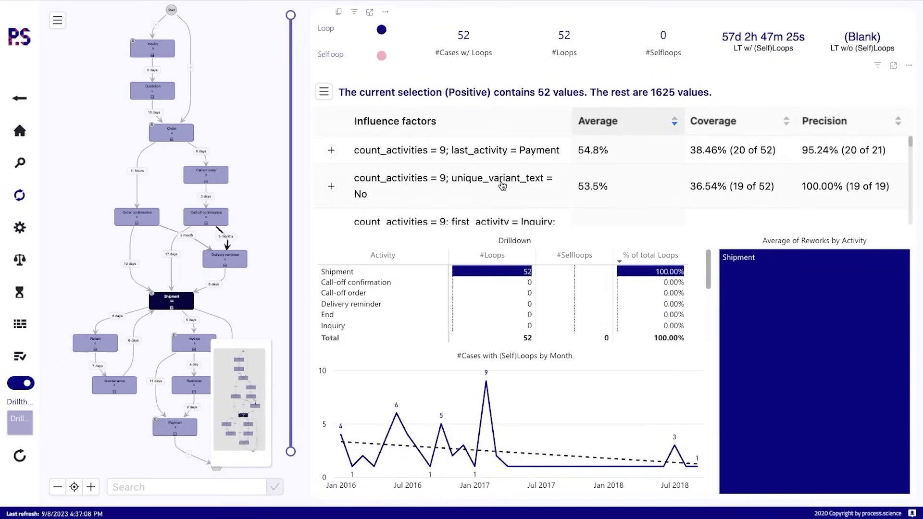
scroll(502, 186, "down", 1)
scroll(510, 190, "down", 1)
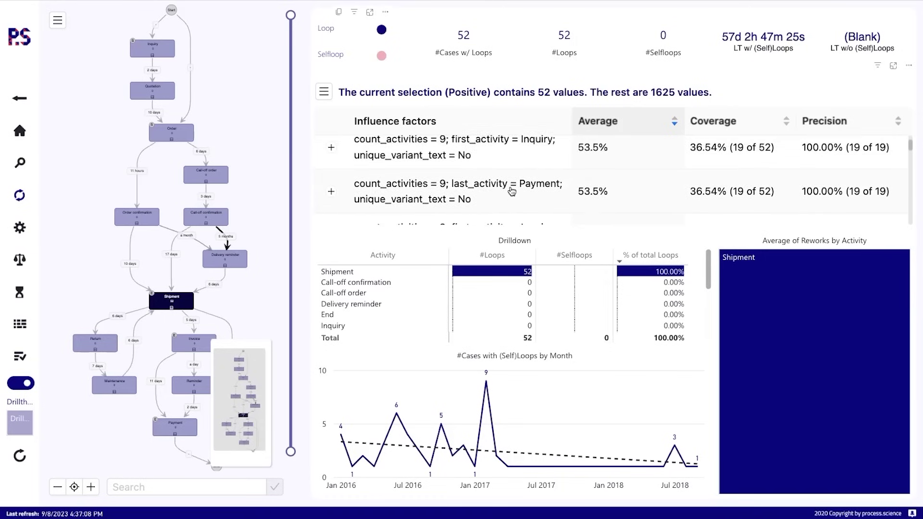
scroll(512, 191, "up", 3)
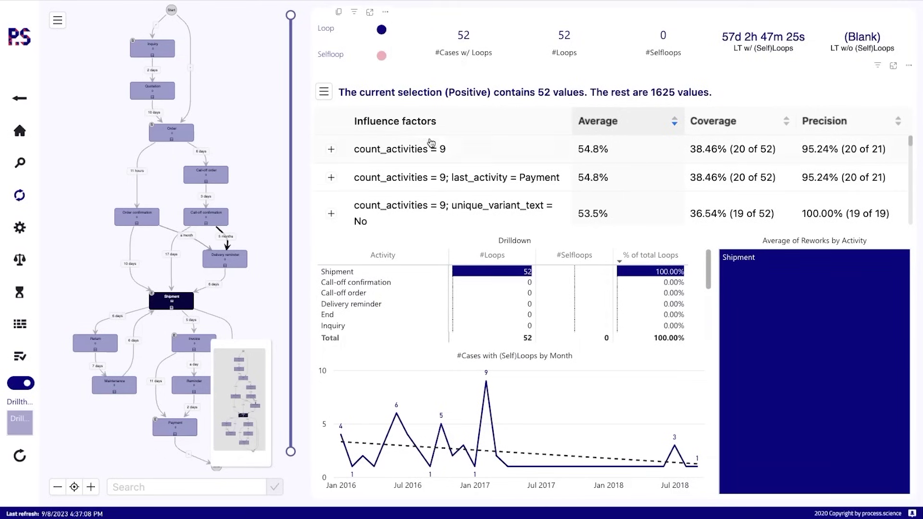
Move from the Automation page on to the side-by-side Benchmark page
left_click(24, 232)
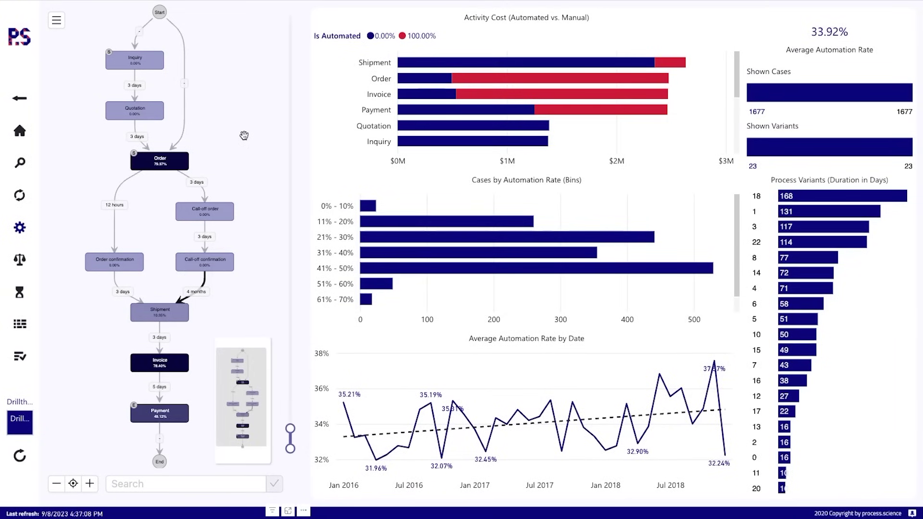
mouse_move(183, 164)
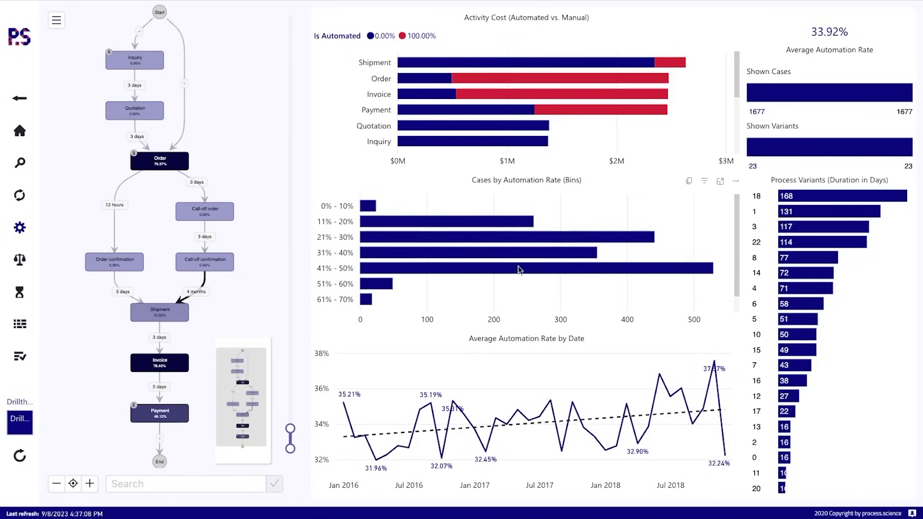
left_click(20, 260)
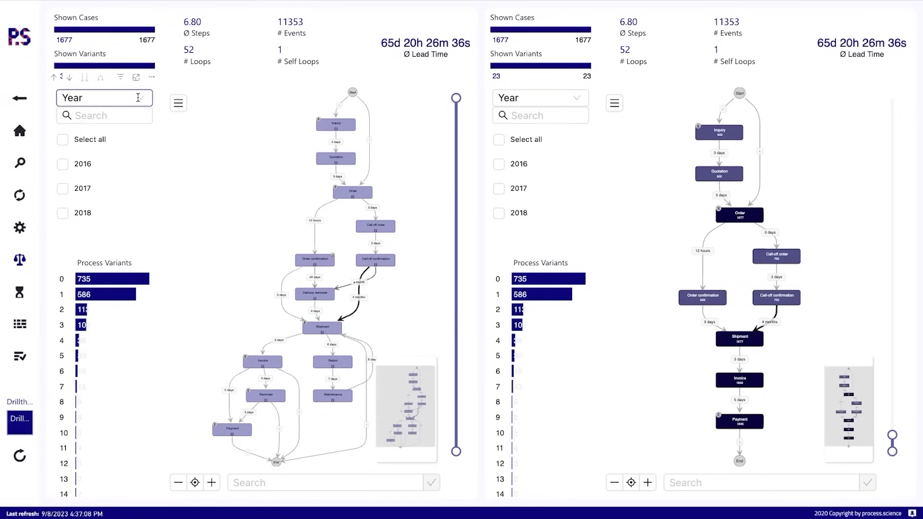
Filter the left benchmark to 2016 and the right to 2017, with all variants shown on the right
left_click(138, 99)
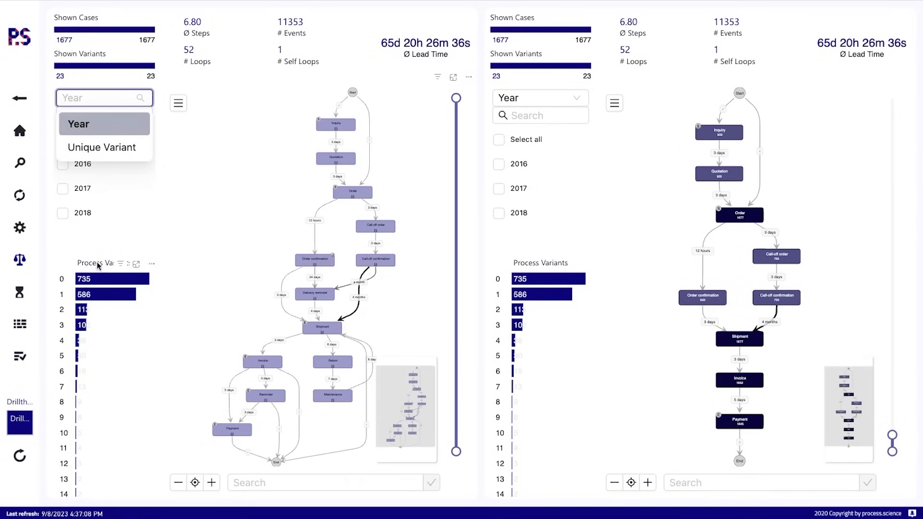
left_click(89, 239)
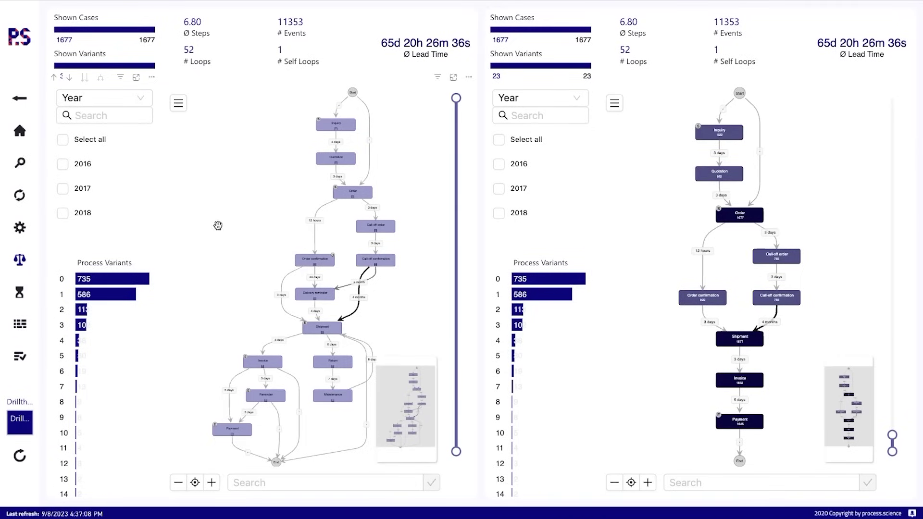
left_click(62, 165)
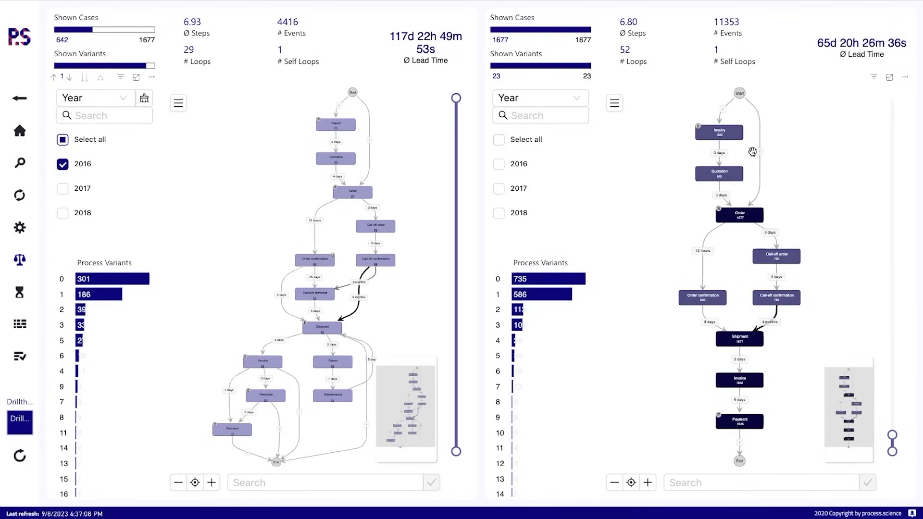
left_click(894, 113)
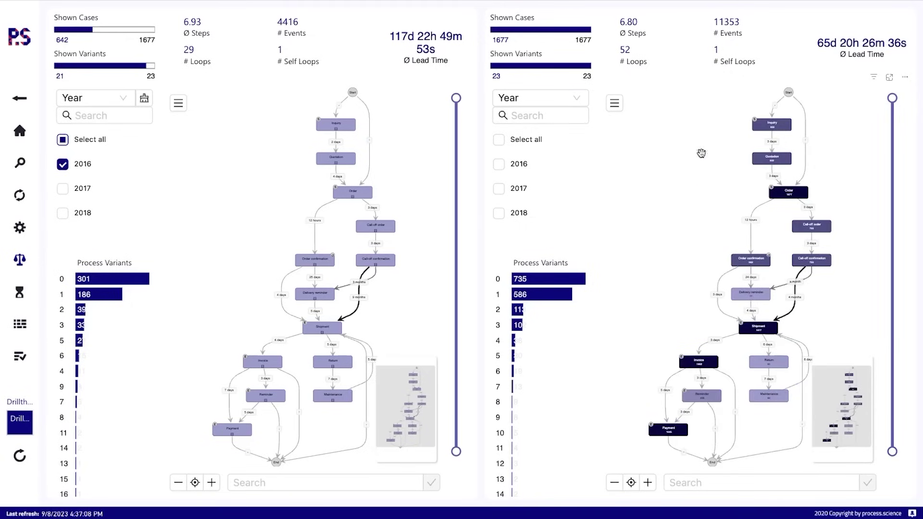
left_click(499, 188)
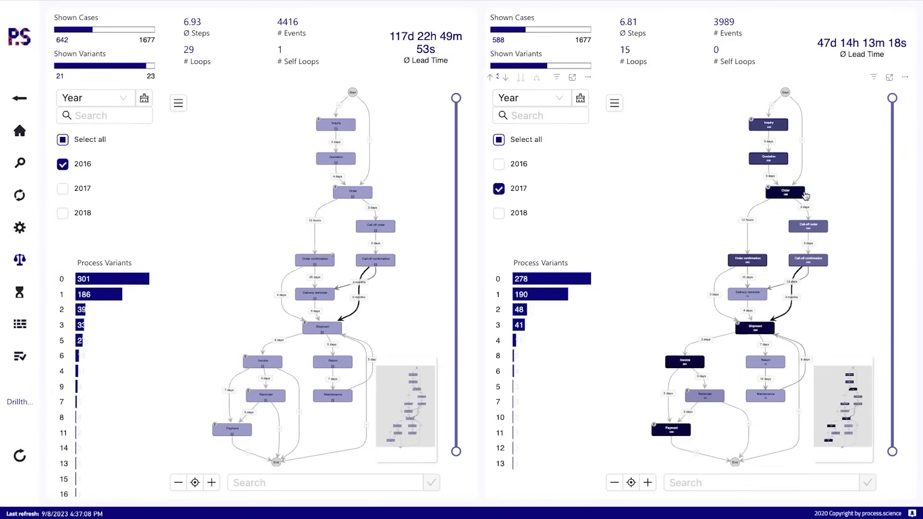
Keep only cases including Call-off order in both maps: 249 for 2017, 241 for 2016
left_click(826, 233)
left_click(639, 218)
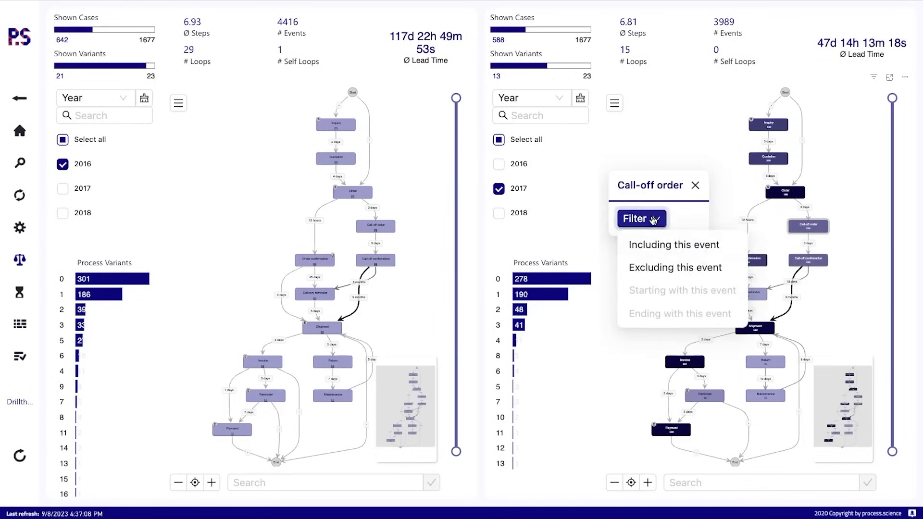
left_click(676, 243)
left_click(393, 231)
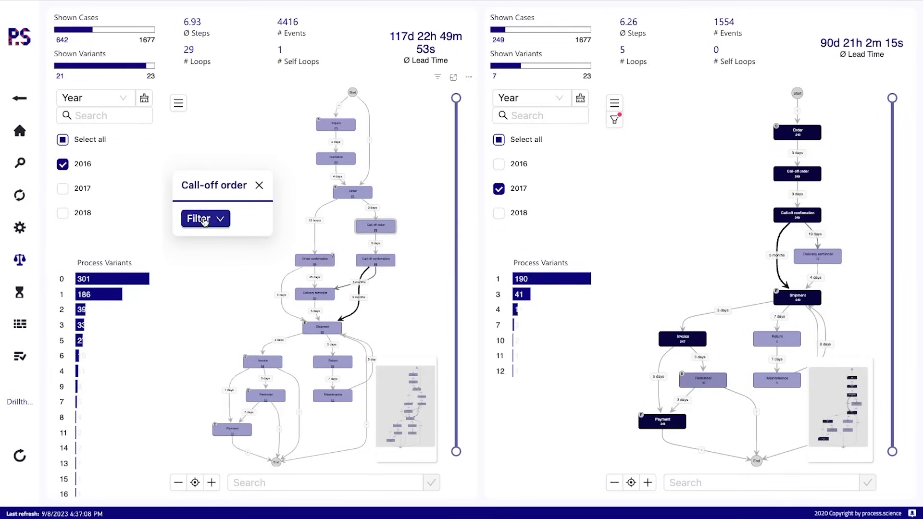
left_click(207, 218)
left_click(212, 244)
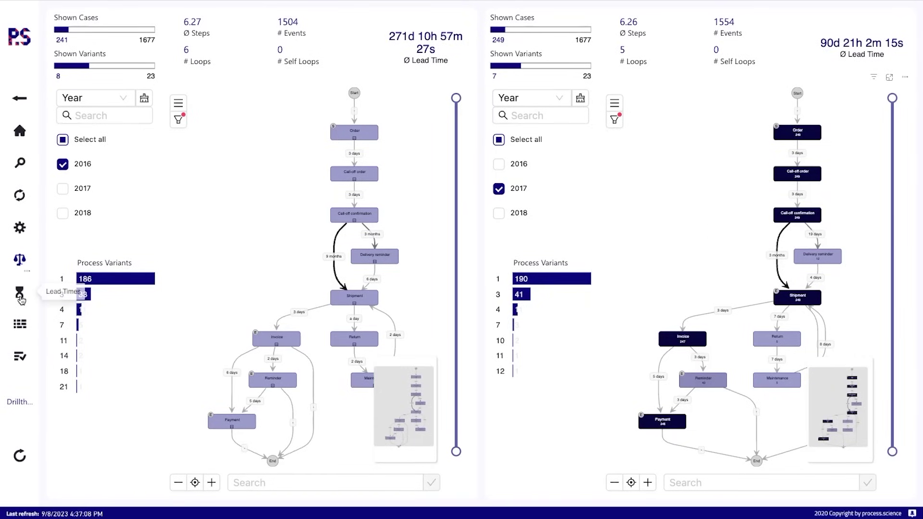
Open the Lead Times page, expand its map to more variants and recentre it
left_click(20, 294)
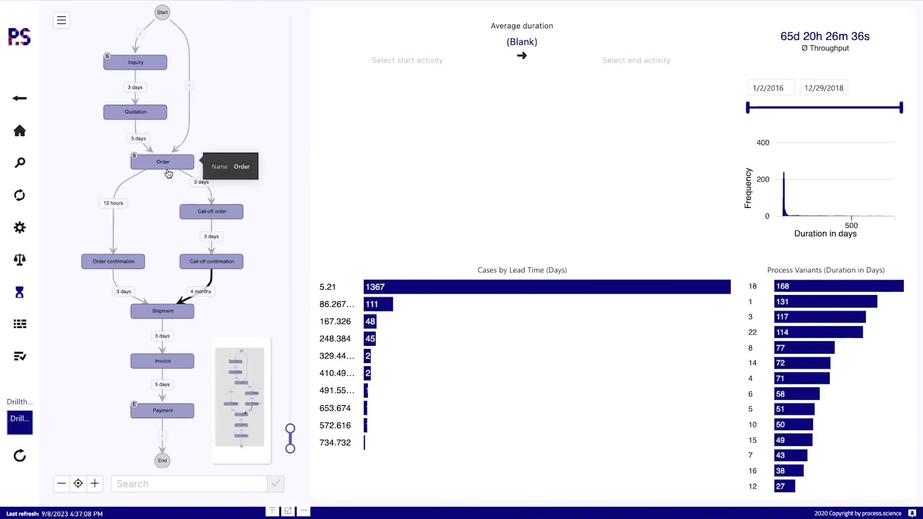
mouse_move(140, 142)
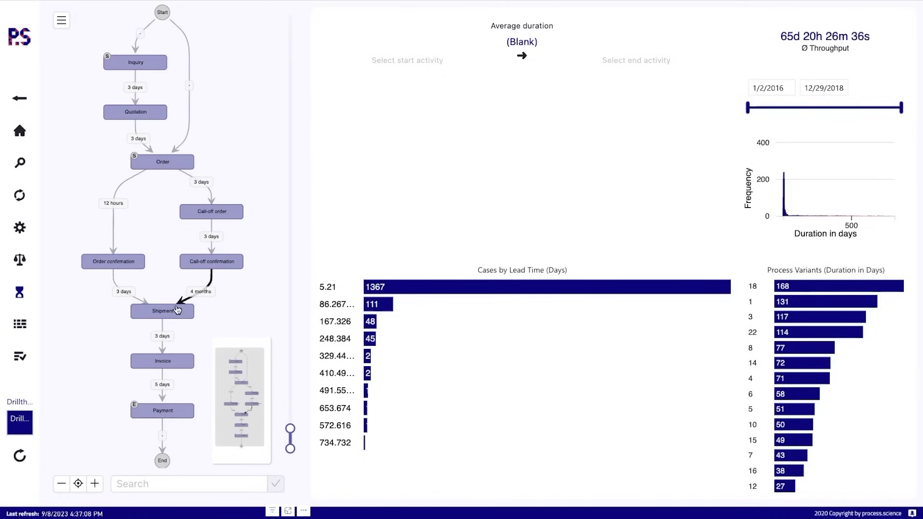
left_click_drag(290, 428, 283, 53)
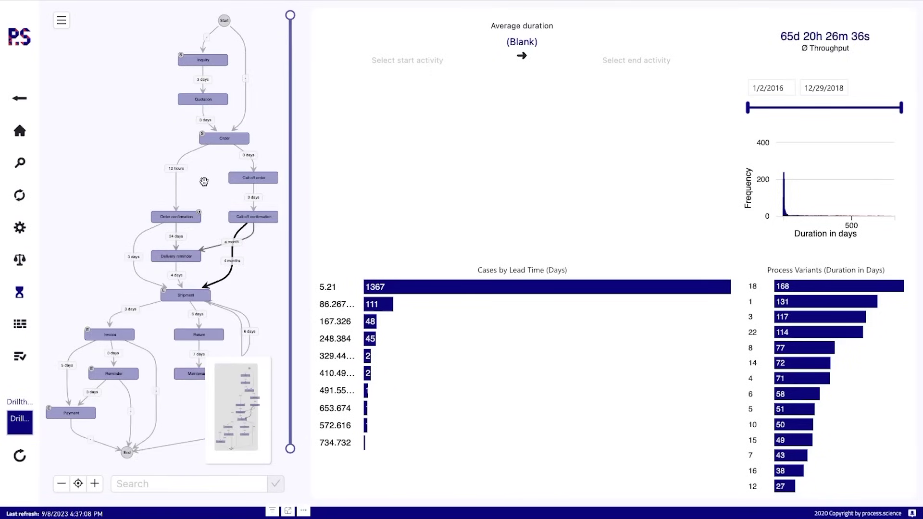
left_click_drag(204, 183, 175, 179)
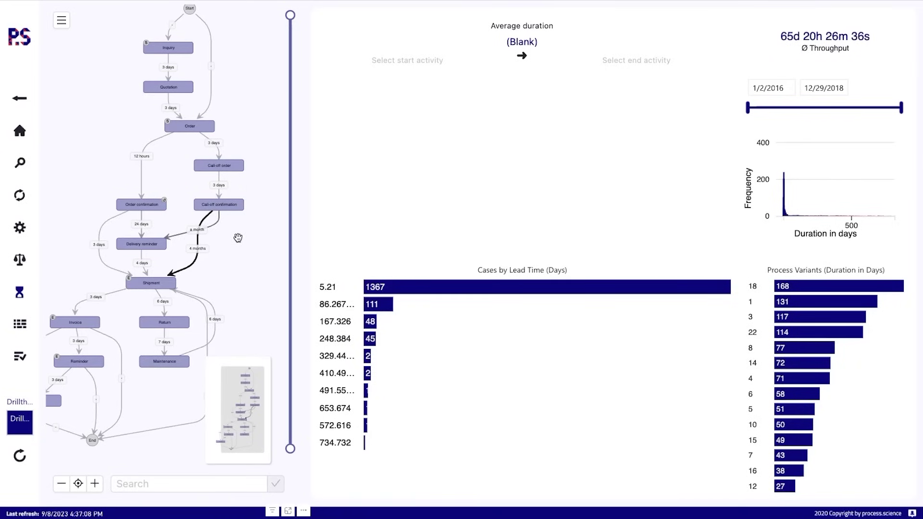
Measure lead time from Order to Shipment, averaging 1mo 3w 3d 5h
left_click(421, 62)
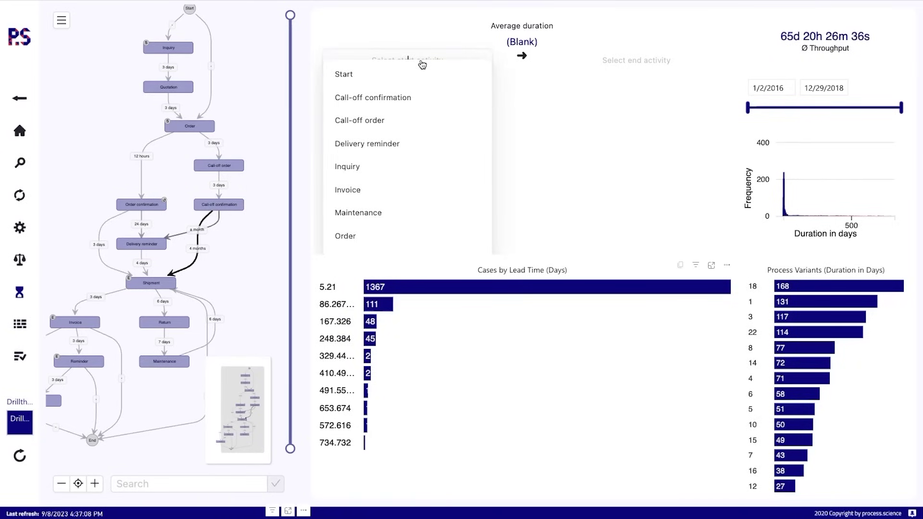
type("Order")
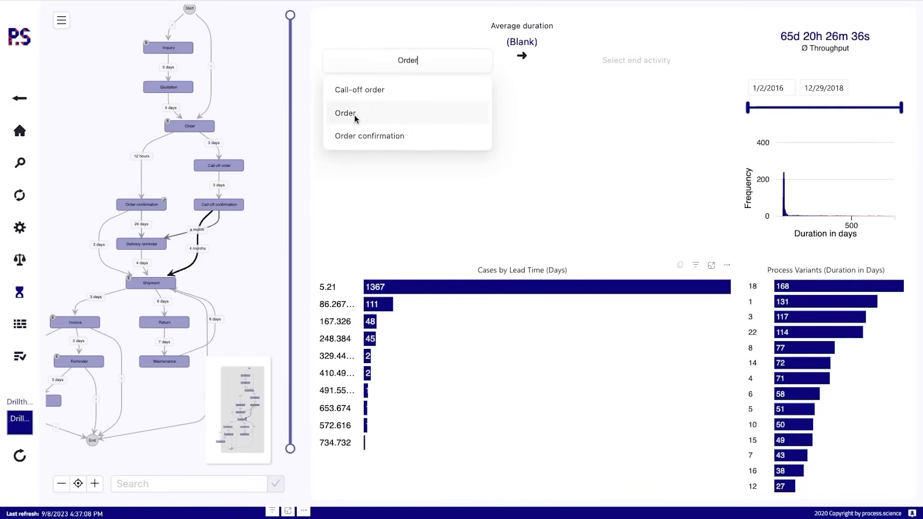
left_click(354, 114)
left_click(619, 61)
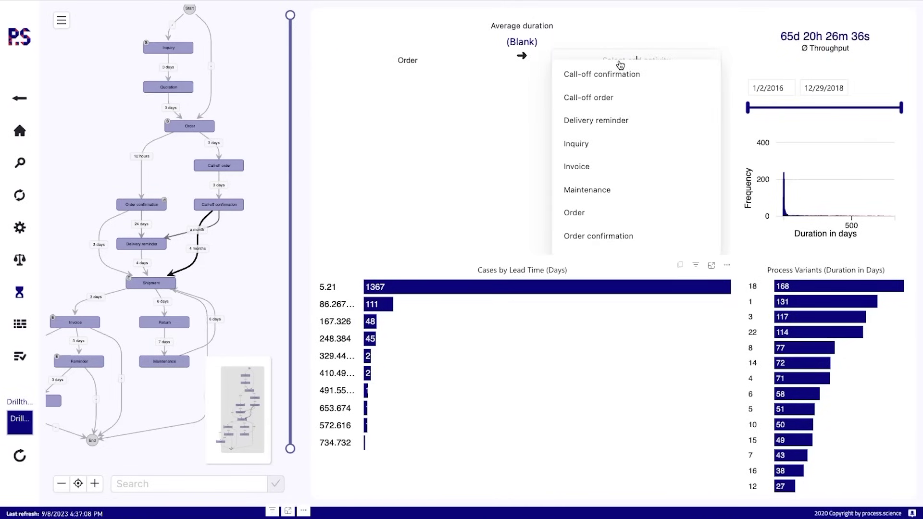
type("shi")
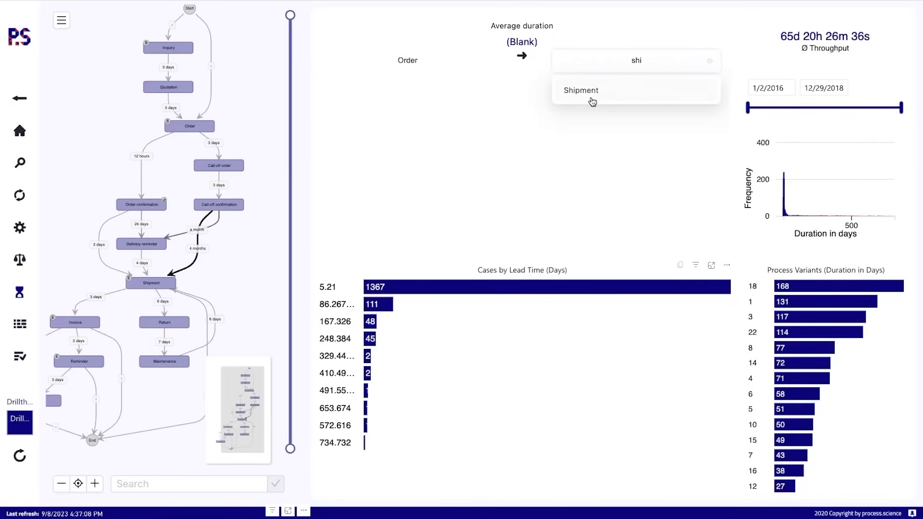
left_click(592, 97)
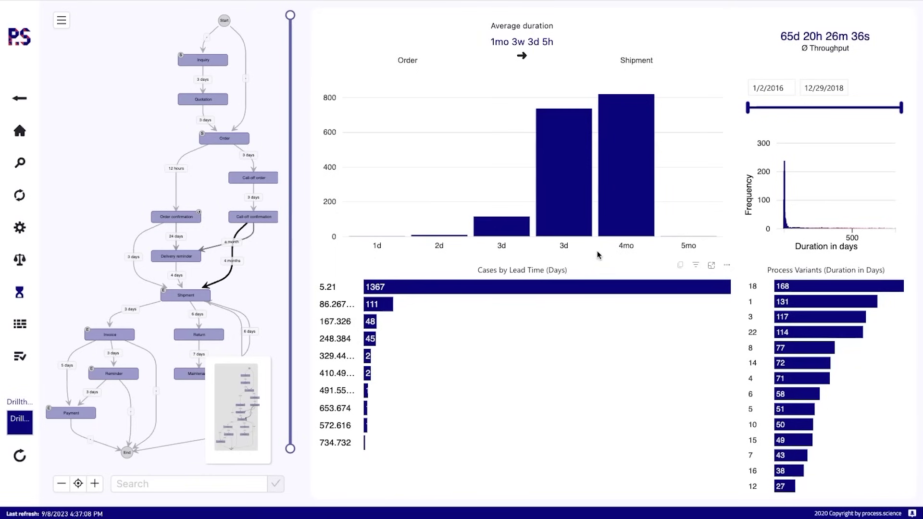
mouse_move(629, 225)
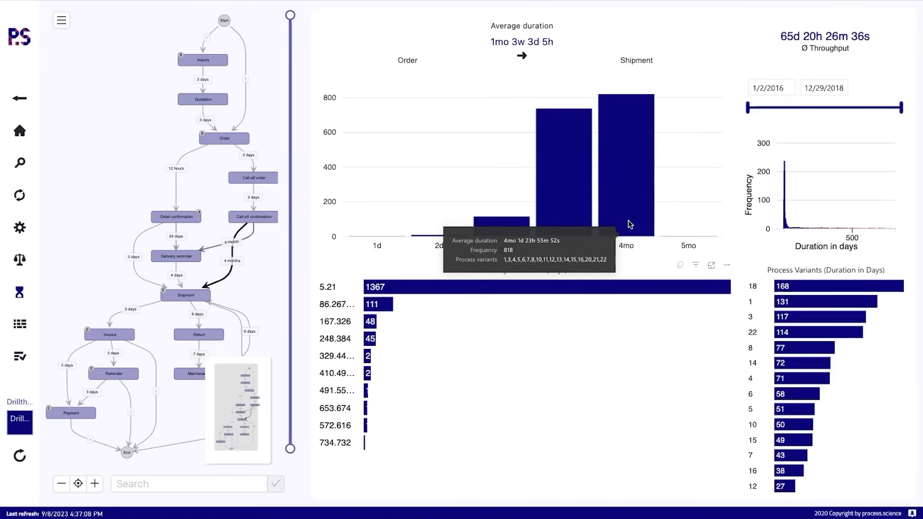
mouse_move(513, 227)
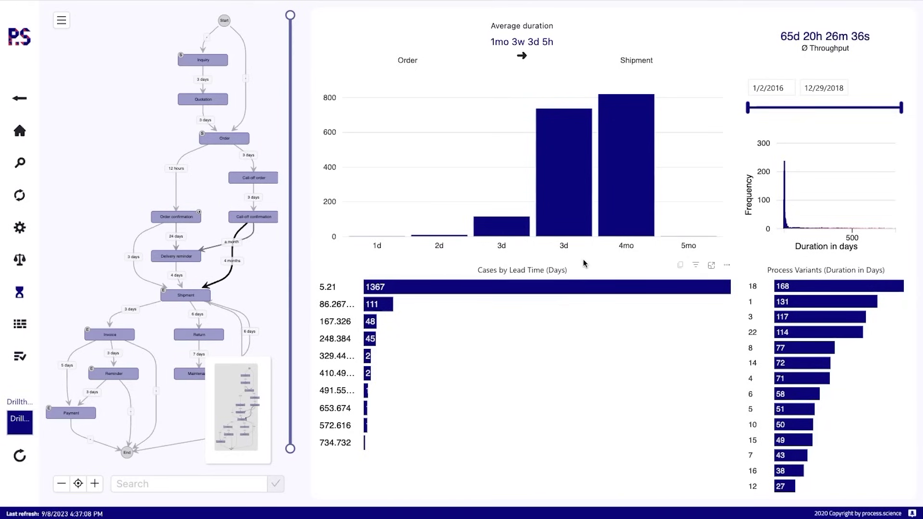
Open the case view and scroll through the case list to inspect the rework cases
left_click(21, 325)
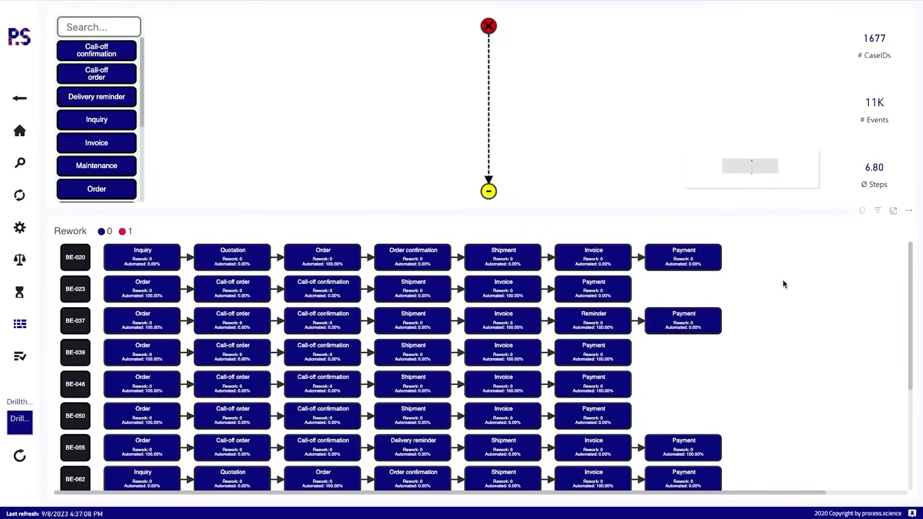
mouse_move(312, 296)
mouse_move(331, 271)
scroll(799, 309, "down", 5)
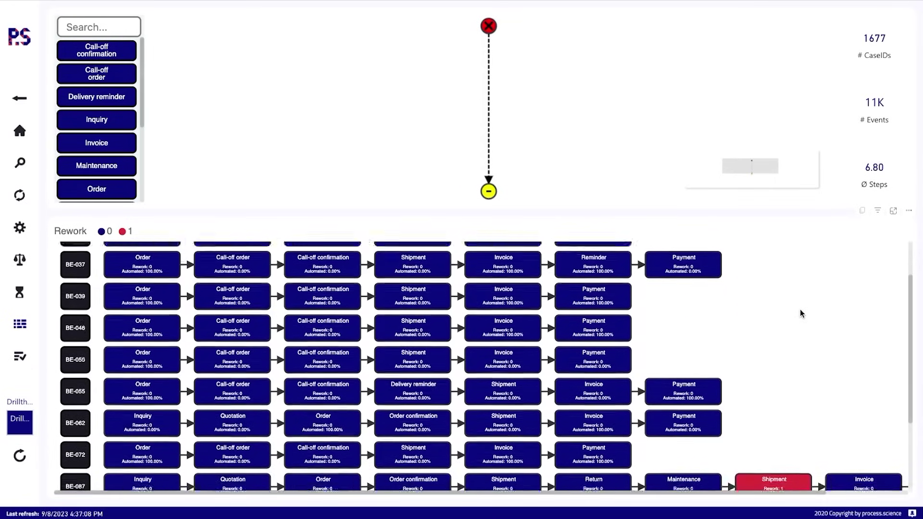
scroll(803, 320, "down", 3)
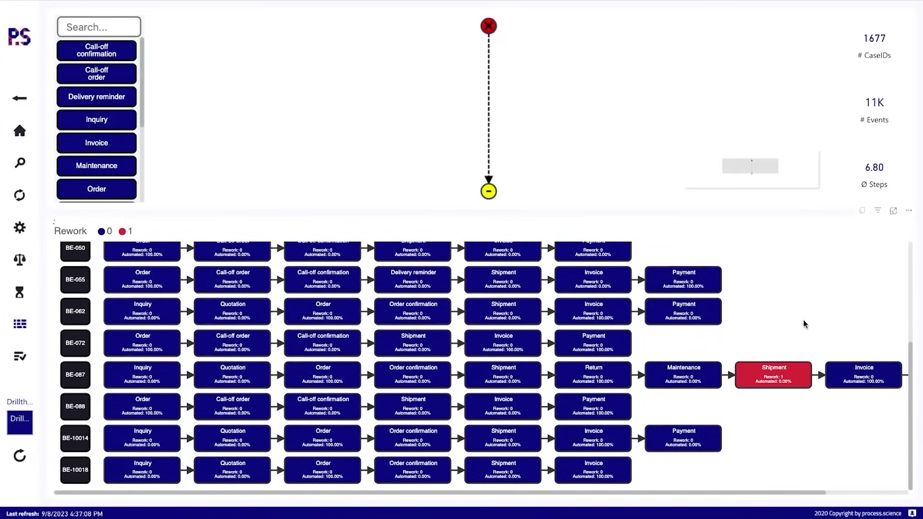
scroll(799, 348, "down", 3)
scroll(807, 339, "up", 1)
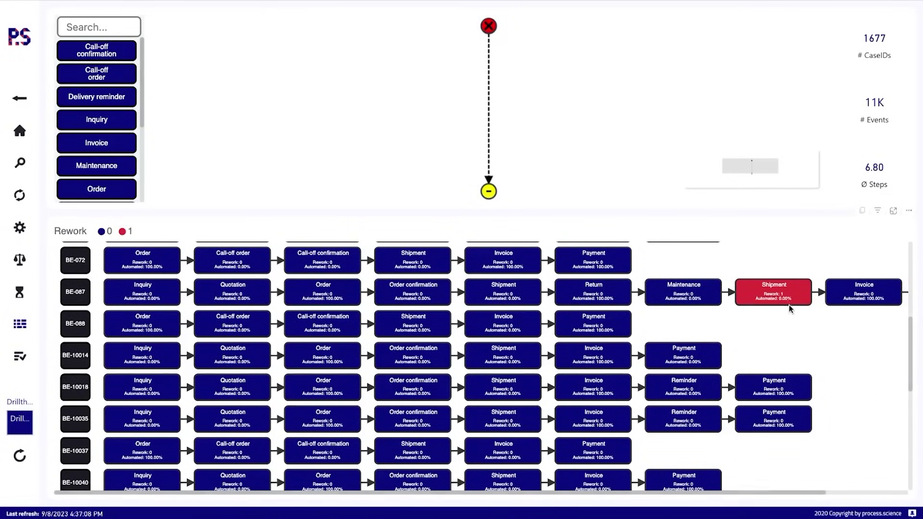
mouse_move(806, 294)
Open the conformance page and show the top 5 variants in the zoomed process map
left_click(16, 358)
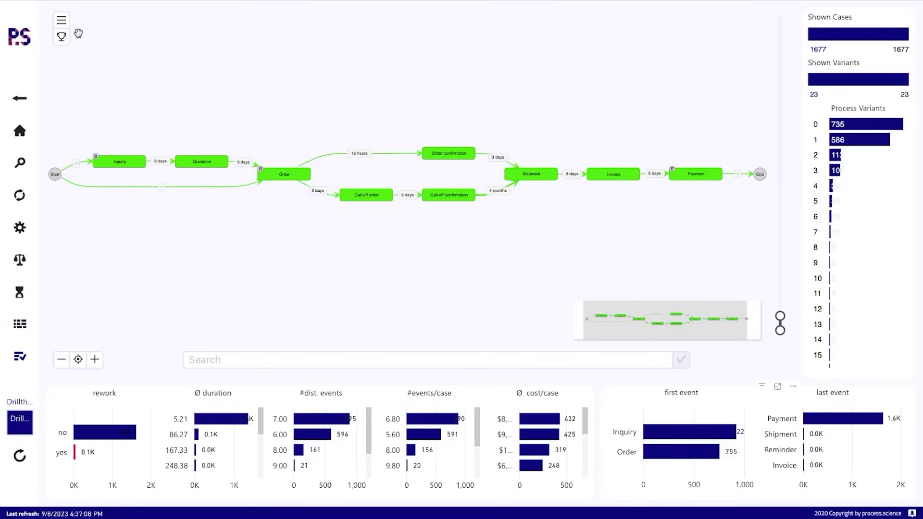
left_click(63, 37)
left_click(586, 102)
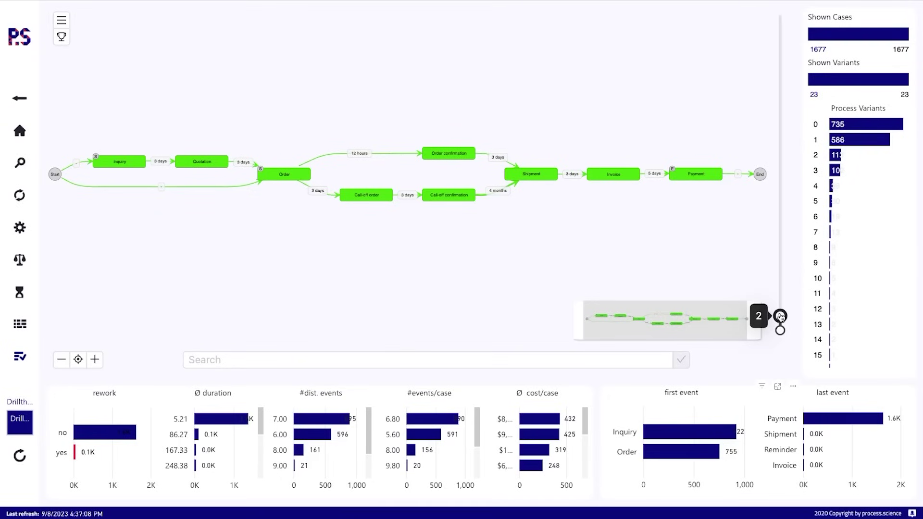
left_click_drag(780, 316, 780, 273)
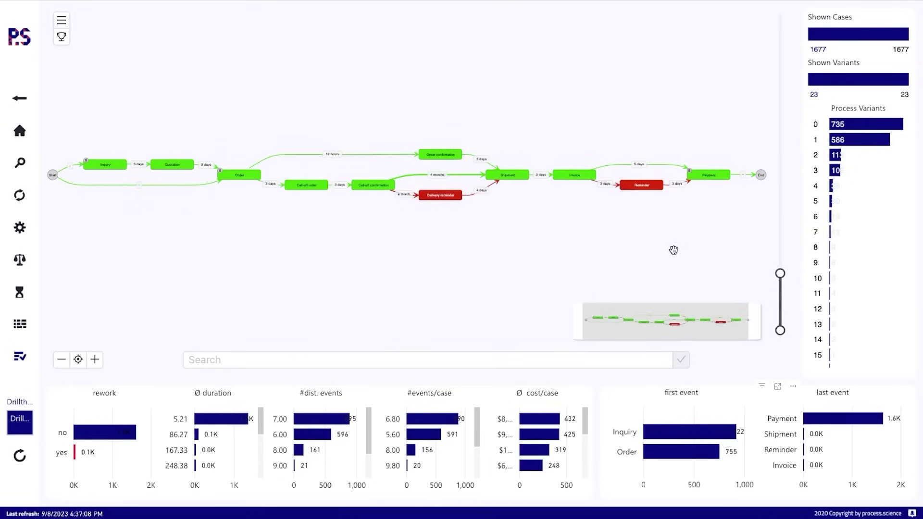
scroll(607, 202, "up", 3)
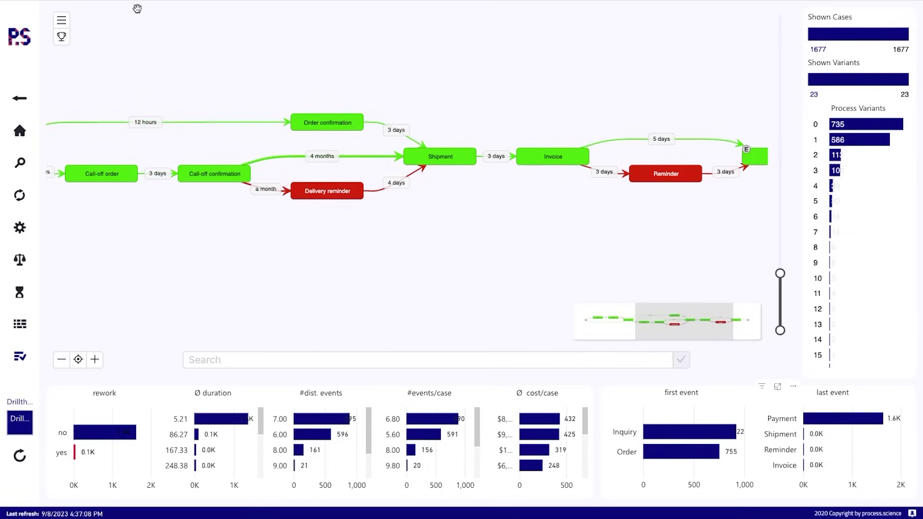
left_click(60, 38)
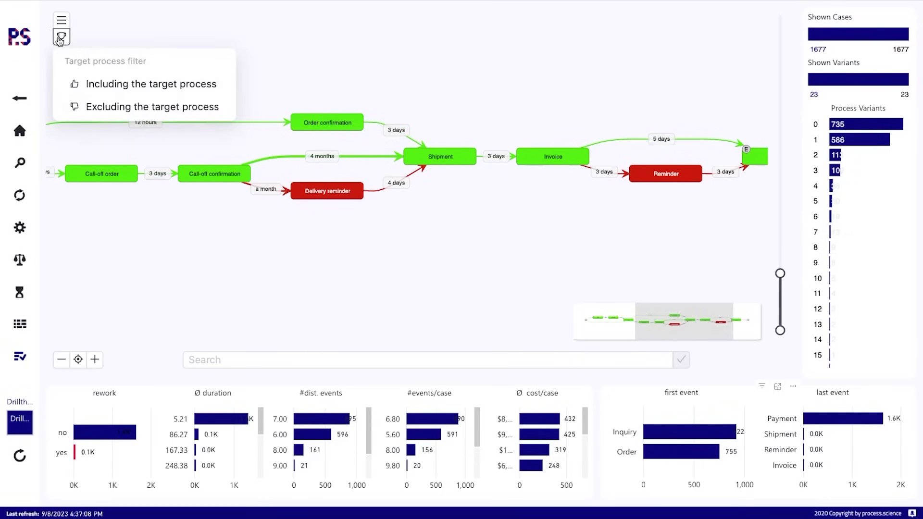
Exclude the target process so only the 356 deviating cases across 21 variants remain
left_click(105, 109)
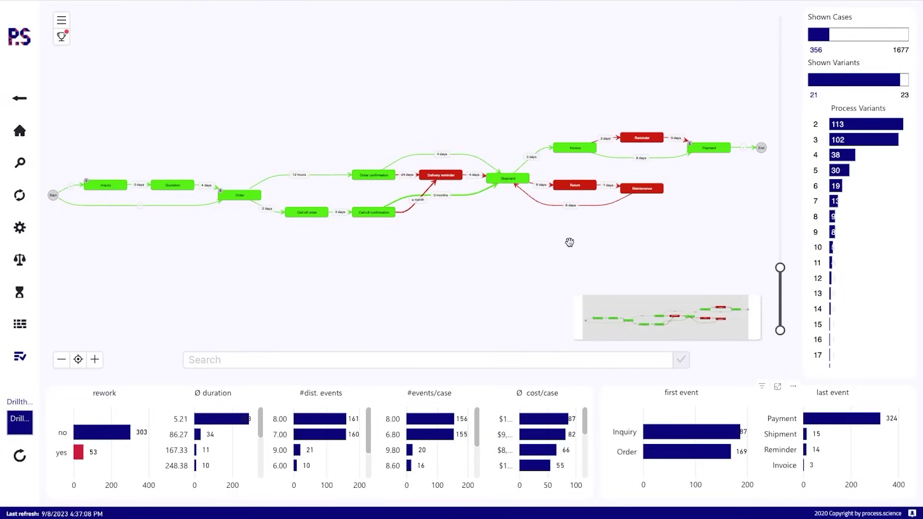
left_click_drag(567, 242, 566, 243)
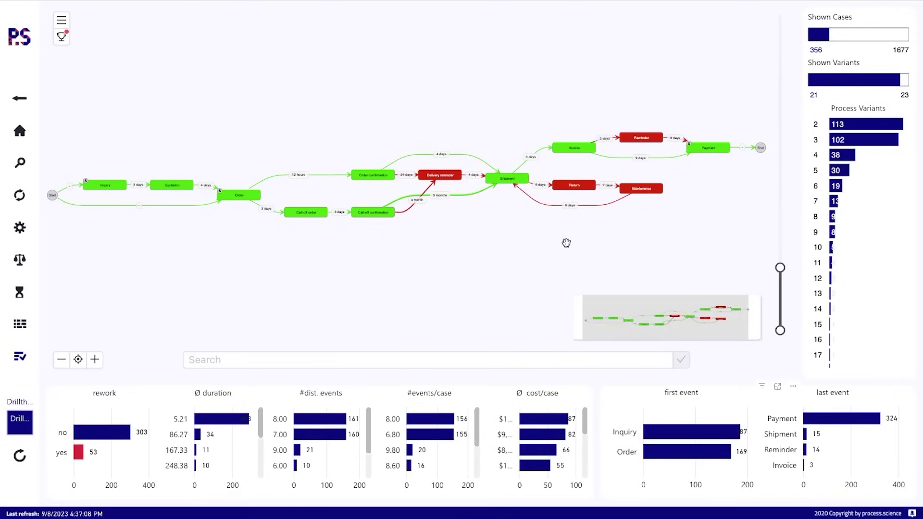